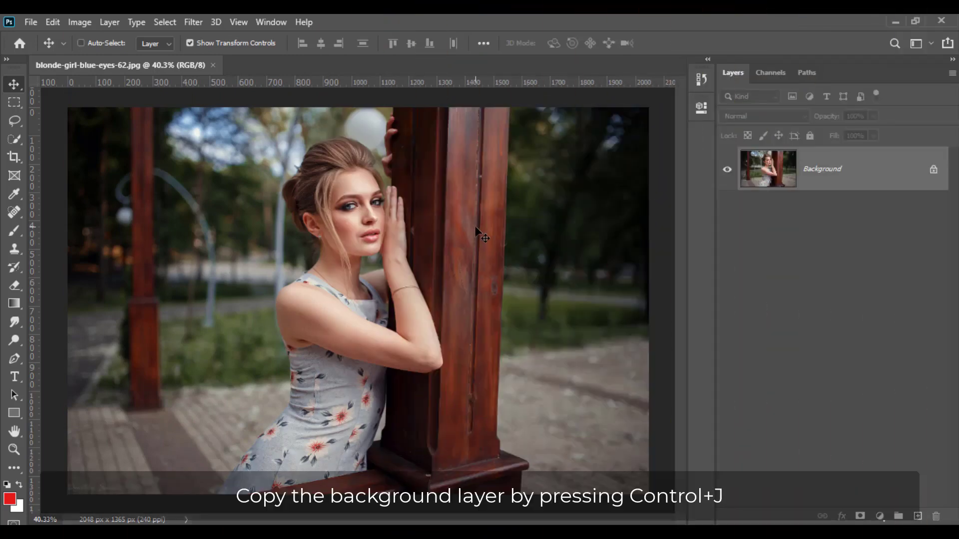
- Duplicate Background as Layer 1, convert it to a smart object, and open the Camera Raw filter
{"action": "key", "text": "ctrl+j"}
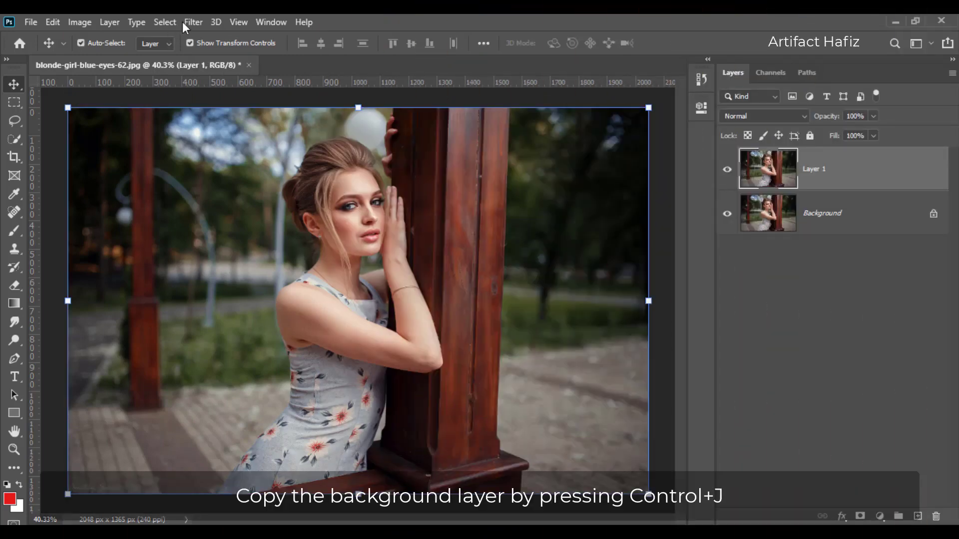
{"action": "left_click", "coordinate": [193, 22]}
{"action": "left_click", "coordinate": [210, 56]}
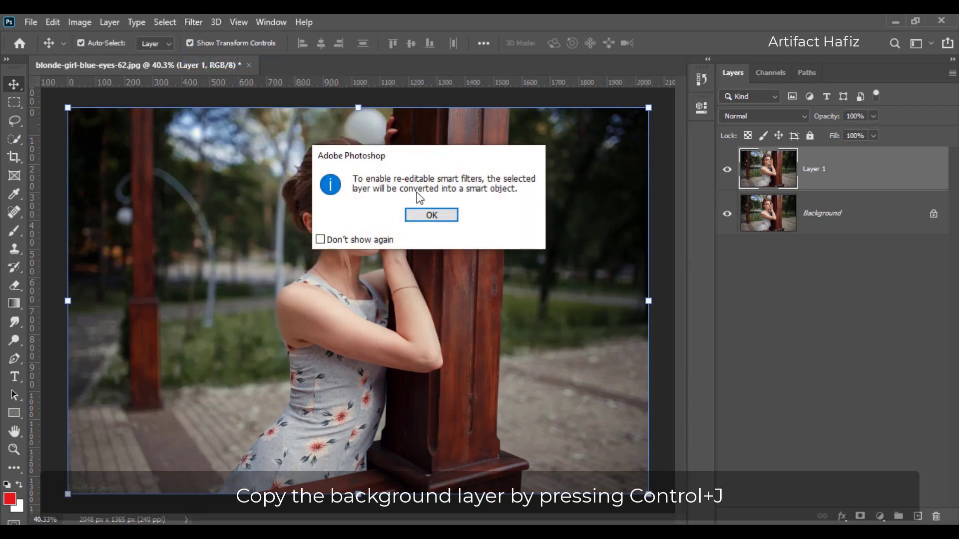
{"action": "left_click", "coordinate": [431, 214]}
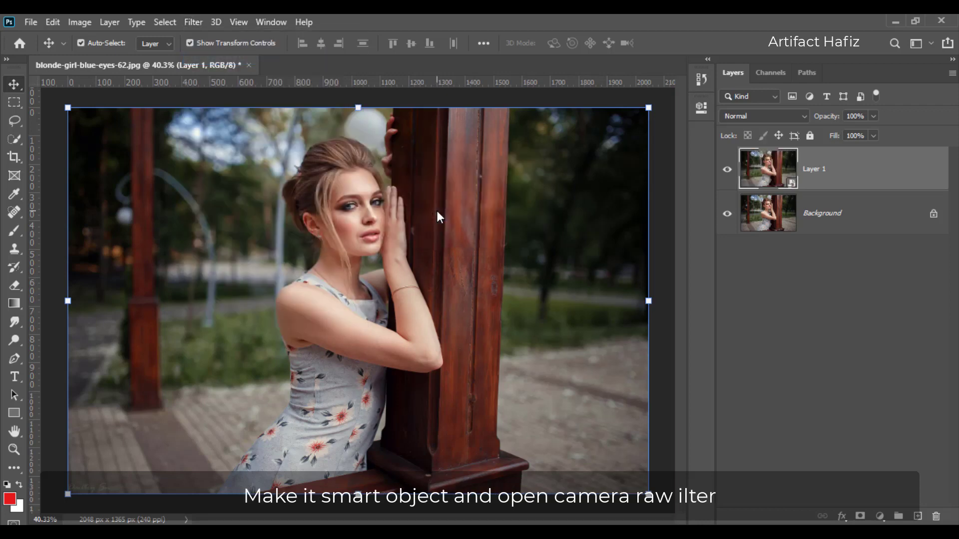
{"action": "left_click", "coordinate": [198, 25]}
{"action": "left_click", "coordinate": [218, 102]}
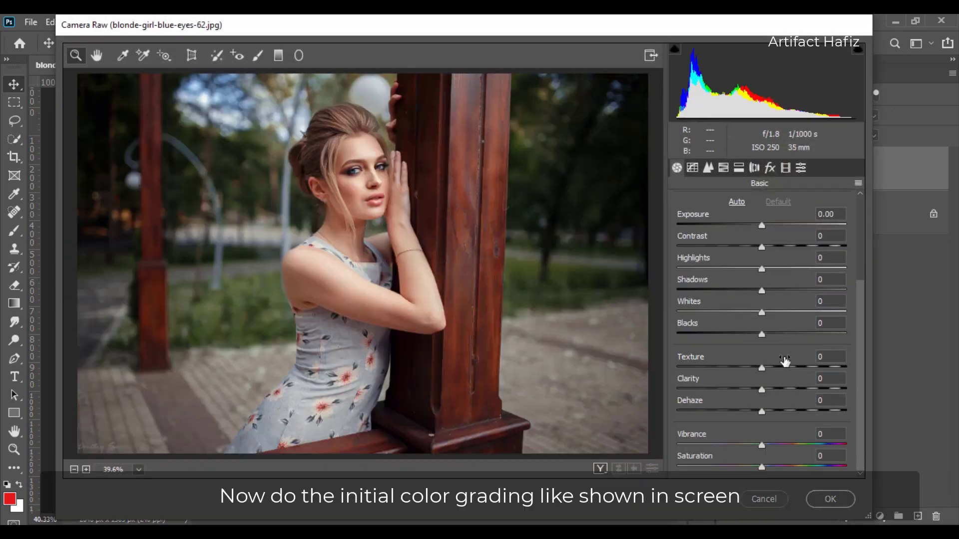
- In Camera Raw, set Vibrance to +73, Highlights to -7 and Whites to +7
{"action": "left_click_drag", "start_coordinate": [762, 445], "coordinate": [832, 445]}
{"action": "scroll", "coordinate": [717, 357], "scroll_direction": "up", "scroll_amount": 3}
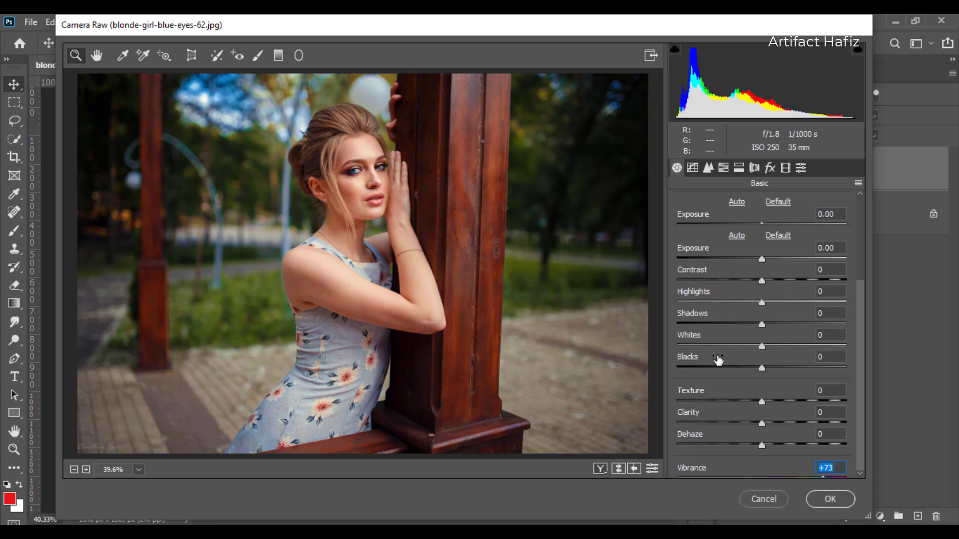
{"action": "scroll", "coordinate": [717, 357], "scroll_direction": "up", "scroll_amount": 2}
{"action": "scroll", "coordinate": [717, 358], "scroll_direction": "up", "scroll_amount": 2}
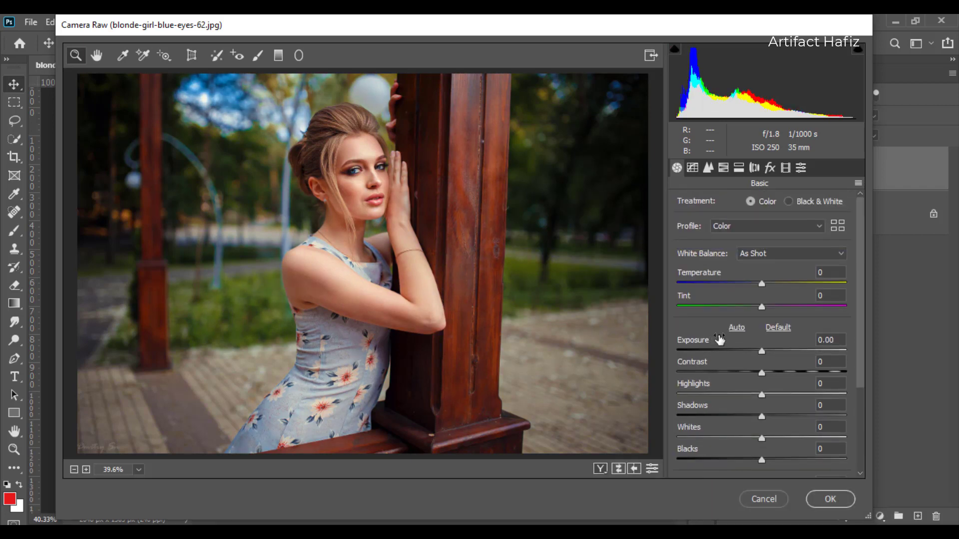
{"action": "scroll", "coordinate": [754, 345], "scroll_direction": "down", "scroll_amount": 3}
{"action": "left_click_drag", "start_coordinate": [762, 357], "coordinate": [756, 359]}
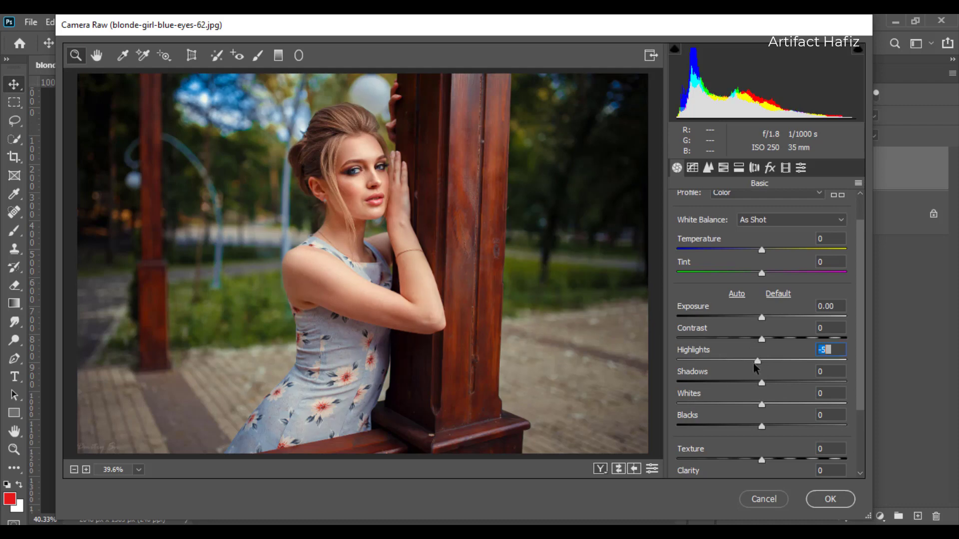
{"action": "left_click_drag", "start_coordinate": [761, 404], "coordinate": [767, 409]}
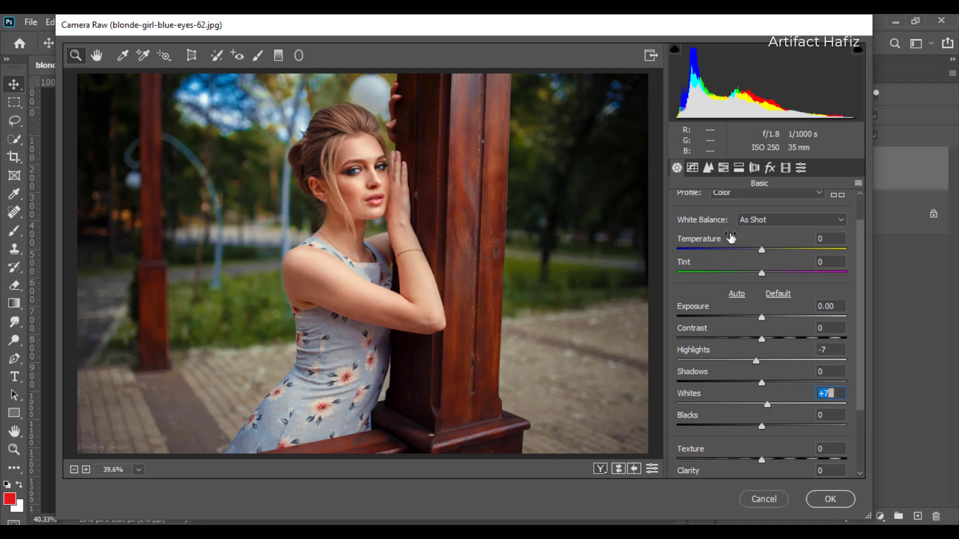
- Set Shadows to +2 and Blacks to +13, then bring up HSL saturation controls
{"action": "scroll", "coordinate": [731, 243], "scroll_direction": "down", "scroll_amount": 2}
{"action": "left_click_drag", "start_coordinate": [761, 349], "coordinate": [778, 350]}
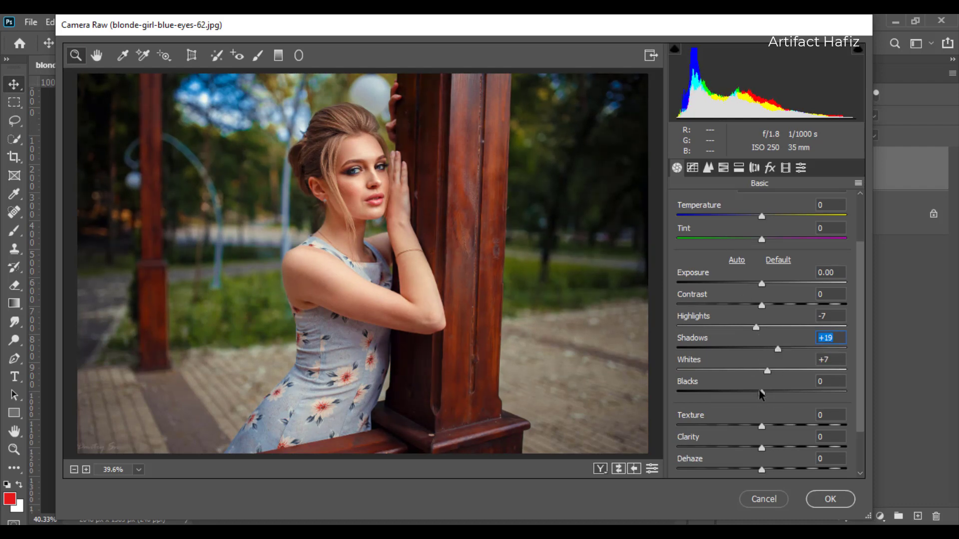
{"action": "left_click_drag", "start_coordinate": [761, 392], "coordinate": [771, 393]}
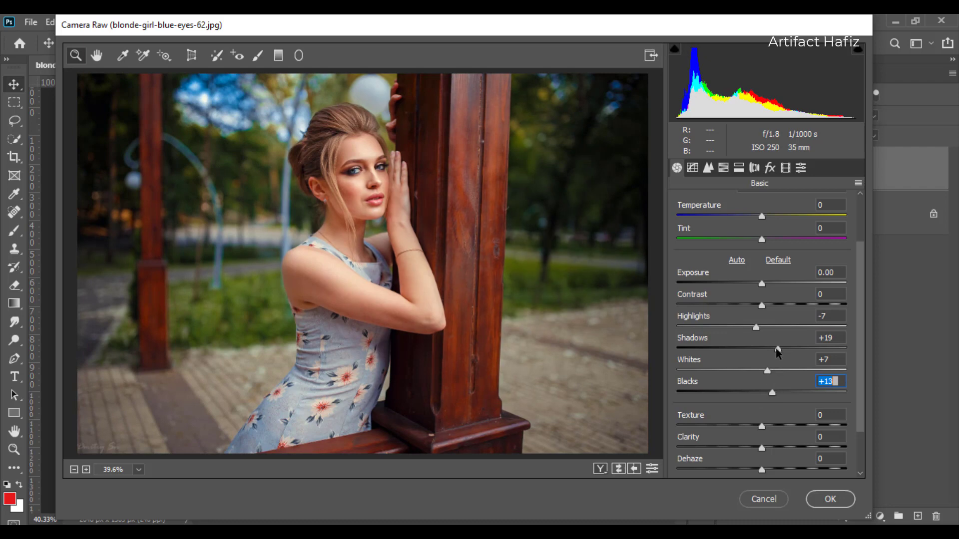
{"action": "mouse_move", "coordinate": [778, 349]}
{"action": "left_mouse_down"}
{"action": "mouse_move", "coordinate": [749, 348]}
{"action": "mouse_move", "coordinate": [763, 351]}
{"action": "left_mouse_up"}
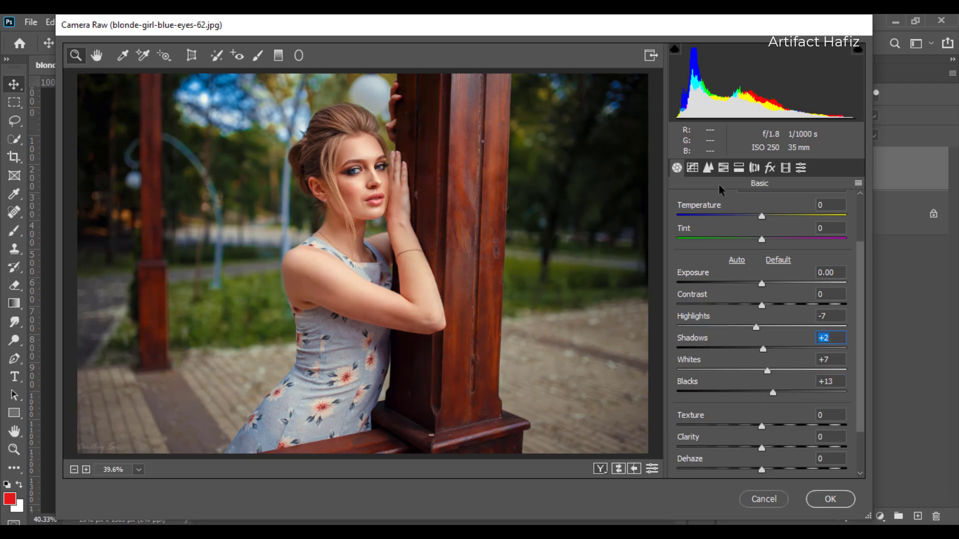
{"action": "left_click", "coordinate": [723, 167]}
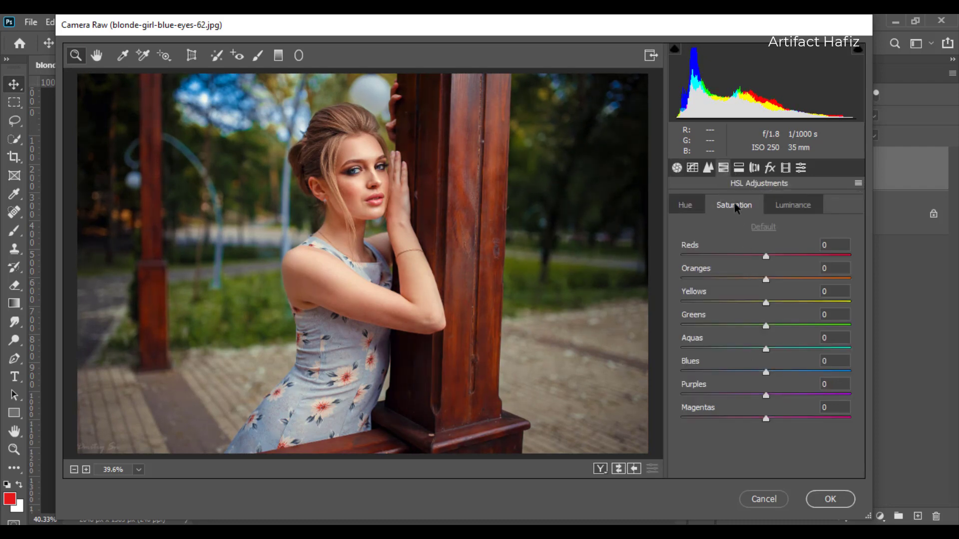
- Set saturation to Yellows +39, Greens -40, Aquas +41, Blues +17, and Greens hue to -27
{"action": "mouse_move", "coordinate": [766, 303]}
{"action": "left_mouse_down"}
{"action": "mouse_move", "coordinate": [799, 304]}
{"action": "mouse_move", "coordinate": [738, 310]}
{"action": "mouse_move", "coordinate": [836, 313]}
{"action": "mouse_move", "coordinate": [799, 303]}
{"action": "mouse_move", "coordinate": [826, 327]}
{"action": "mouse_move", "coordinate": [688, 331]}
{"action": "mouse_move", "coordinate": [790, 322]}
{"action": "mouse_move", "coordinate": [709, 322]}
{"action": "mouse_move", "coordinate": [796, 349]}
{"action": "mouse_move", "coordinate": [749, 349]}
{"action": "mouse_move", "coordinate": [800, 349]}
{"action": "mouse_move", "coordinate": [836, 370]}
{"action": "mouse_move", "coordinate": [782, 370]}
{"action": "left_mouse_up"}
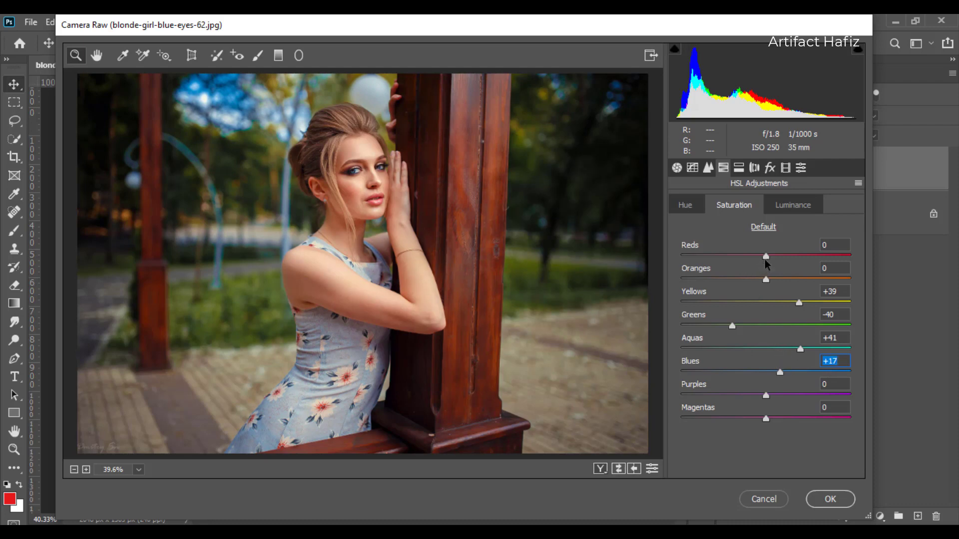
{"action": "left_click_drag", "start_coordinate": [766, 260], "coordinate": [780, 259]}
{"action": "left_click", "coordinate": [686, 209]}
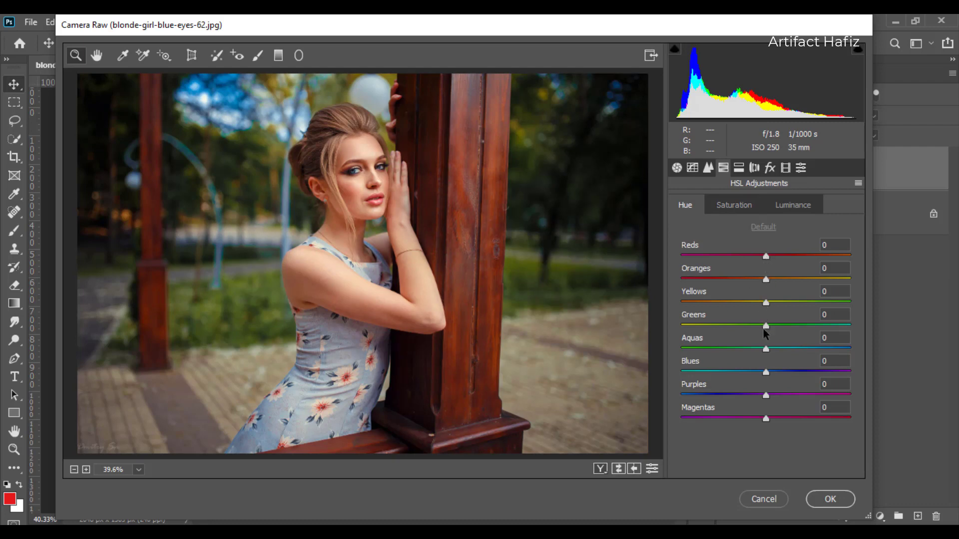
{"action": "mouse_move", "coordinate": [766, 325]}
{"action": "left_mouse_down"}
{"action": "mouse_move", "coordinate": [815, 325]}
{"action": "mouse_move", "coordinate": [733, 326]}
{"action": "mouse_move", "coordinate": [743, 326]}
{"action": "left_mouse_up"}
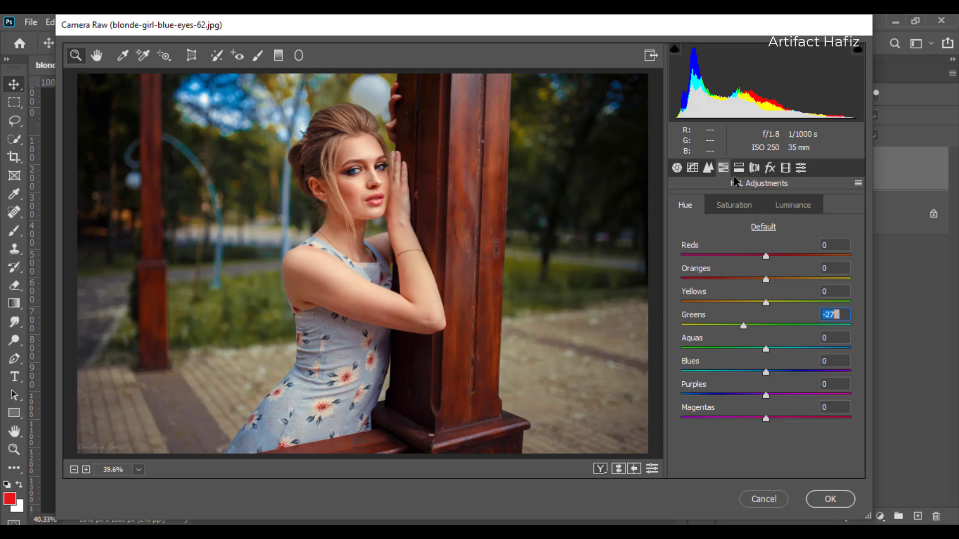
{"action": "left_click", "coordinate": [692, 168]}
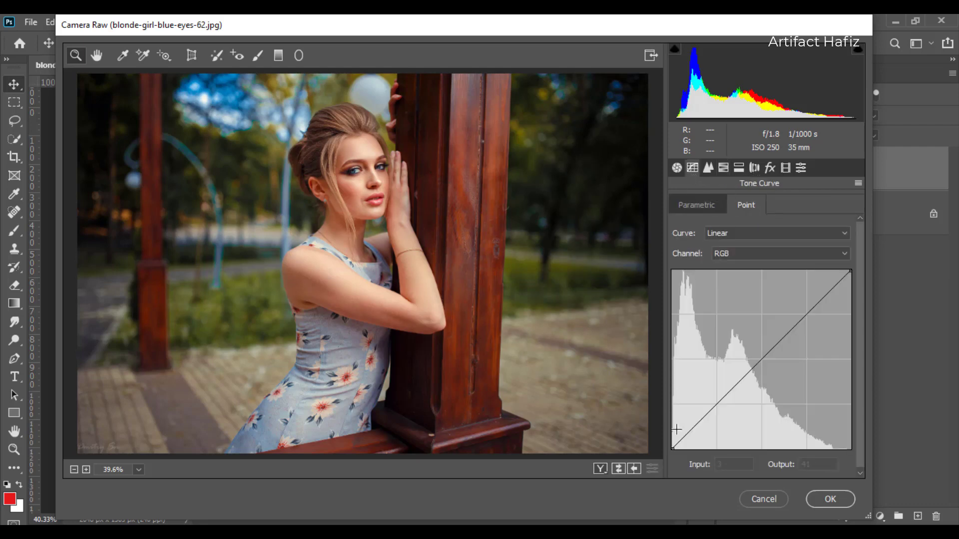
- Lift the point curve's black point to output 15 and calibrate primary hues: Red -3, Green +6, Blue +5
{"action": "left_click_drag", "start_coordinate": [672, 450], "coordinate": [662, 439]}
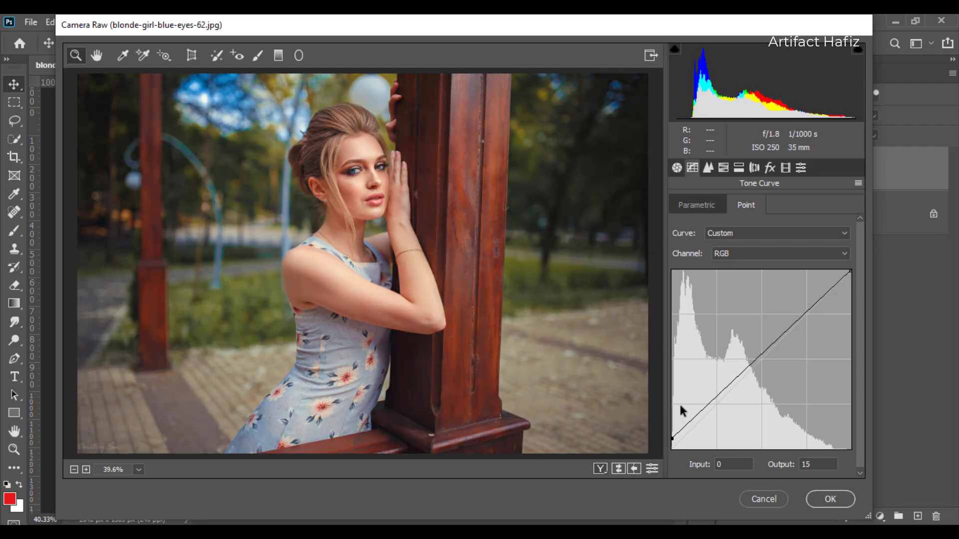
{"action": "left_click", "coordinate": [786, 169]}
{"action": "mouse_move", "coordinate": [765, 304]}
{"action": "left_mouse_down"}
{"action": "mouse_move", "coordinate": [748, 312]}
{"action": "mouse_move", "coordinate": [766, 306]}
{"action": "left_mouse_up"}
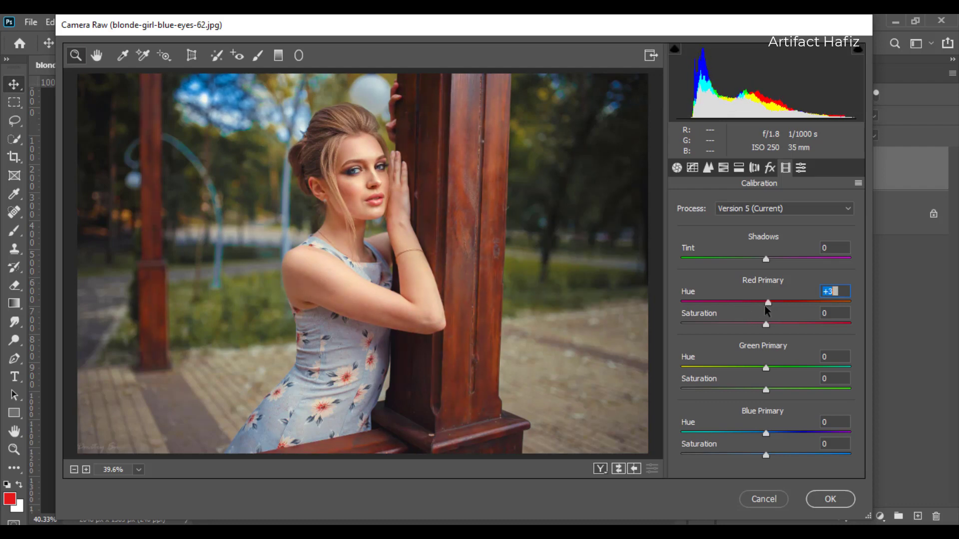
{"action": "left_click_drag", "start_coordinate": [767, 310], "coordinate": [763, 310]}
{"action": "mouse_move", "coordinate": [765, 368]}
{"action": "left_mouse_down"}
{"action": "mouse_move", "coordinate": [754, 370]}
{"action": "mouse_move", "coordinate": [781, 371]}
{"action": "mouse_move", "coordinate": [770, 370]}
{"action": "left_mouse_up"}
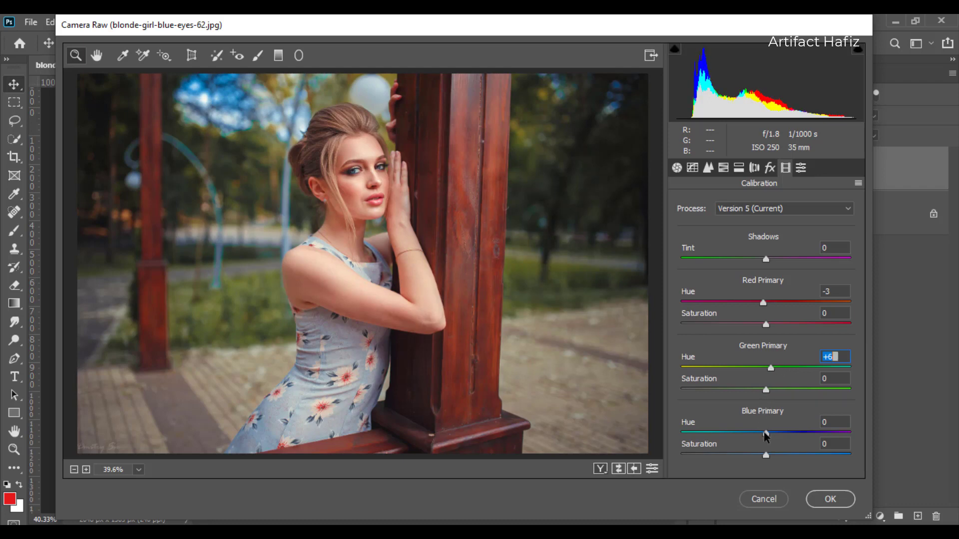
{"action": "mouse_move", "coordinate": [765, 433]}
{"action": "left_mouse_down"}
{"action": "mouse_move", "coordinate": [733, 434]}
{"action": "mouse_move", "coordinate": [787, 434]}
{"action": "mouse_move", "coordinate": [770, 433]}
{"action": "left_mouse_up"}
- Apply the Camera Raw grade and add a Color Lookup layer using TensionGreen.3DL
{"action": "left_click", "coordinate": [821, 500]}
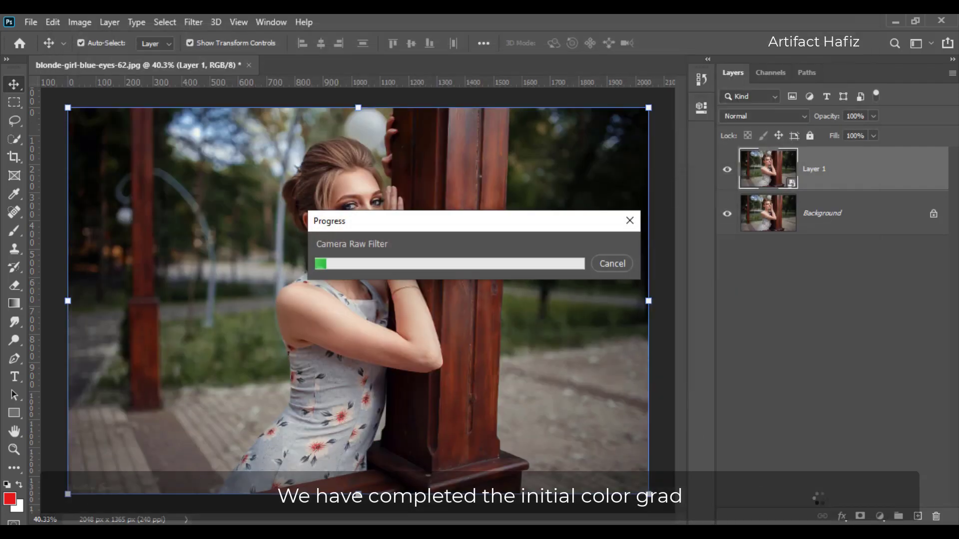
{"action": "left_click", "coordinate": [727, 169]}
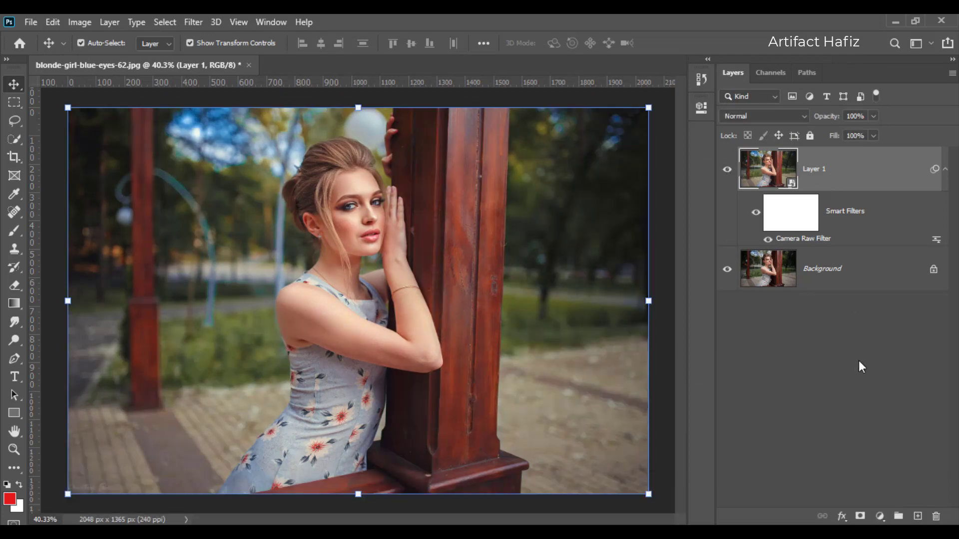
{"action": "left_click", "coordinate": [880, 516]}
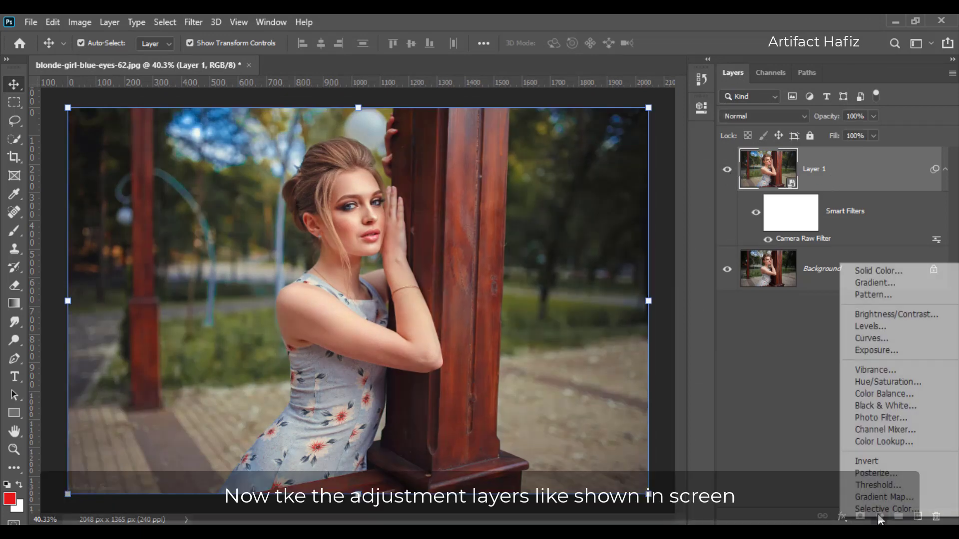
{"action": "left_click", "coordinate": [877, 441]}
{"action": "left_click", "coordinate": [605, 151]}
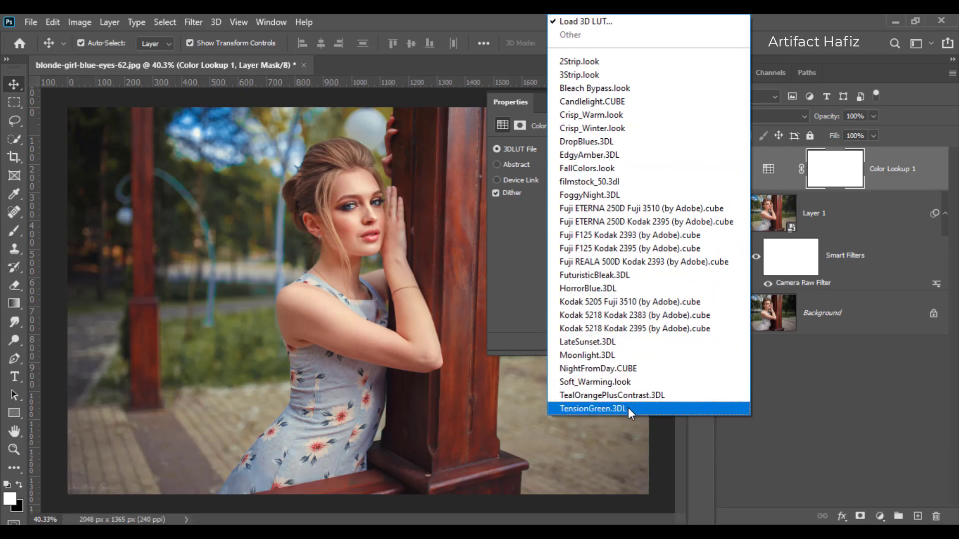
{"action": "left_click", "coordinate": [627, 407]}
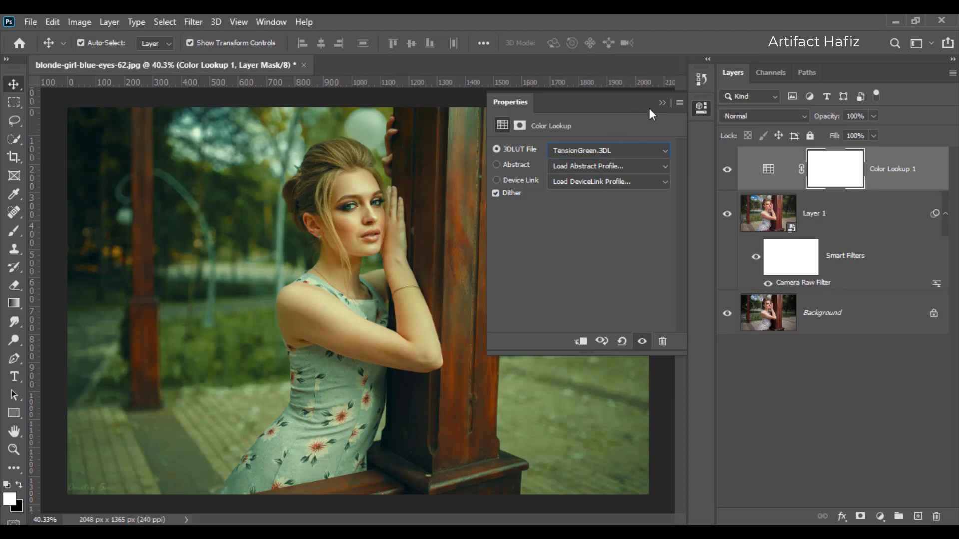
{"action": "left_click", "coordinate": [662, 102]}
- Set the Color Lookup layer to Color blend mode at 15% opacity
{"action": "left_click", "coordinate": [764, 116]}
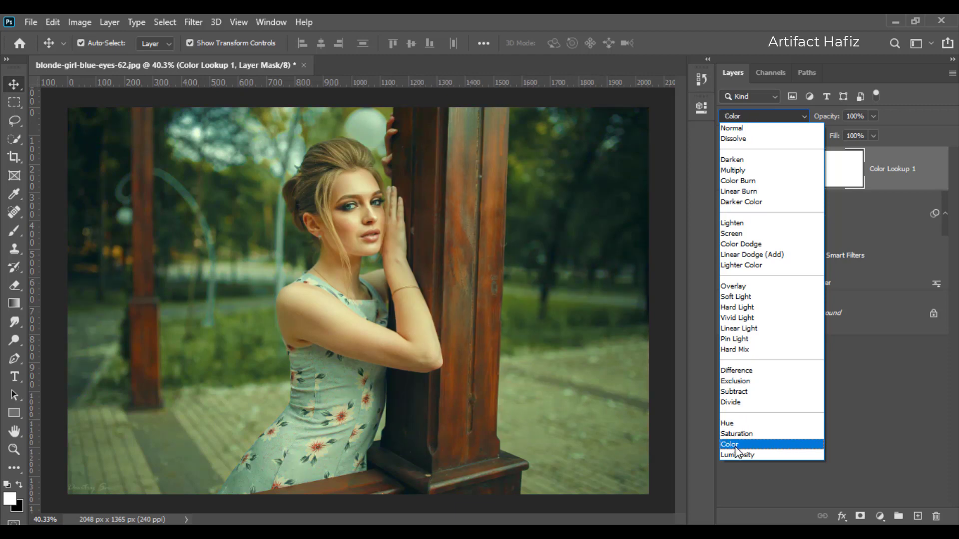
{"action": "left_click", "coordinate": [735, 444]}
{"action": "left_click", "coordinate": [727, 169]}
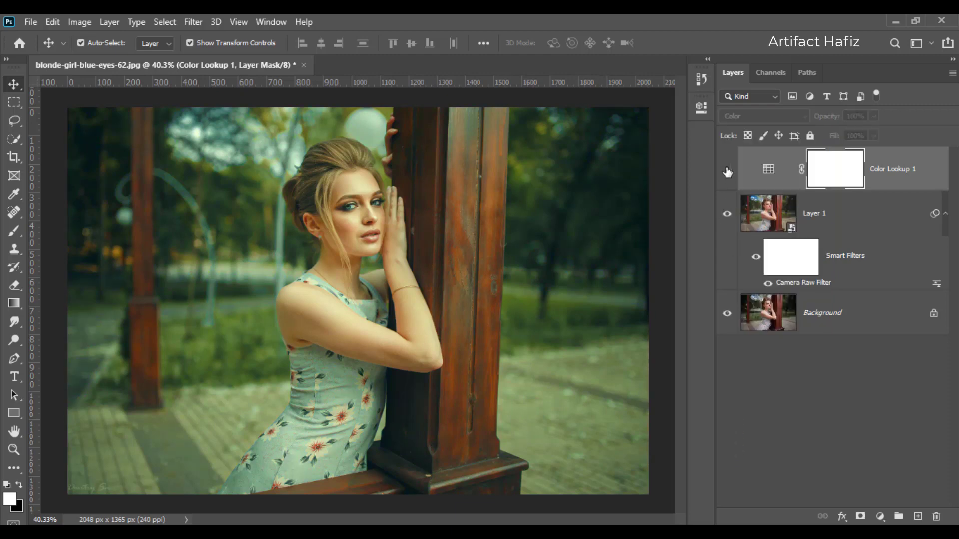
{"action": "left_click", "coordinate": [727, 170]}
{"action": "left_click", "coordinate": [759, 170]}
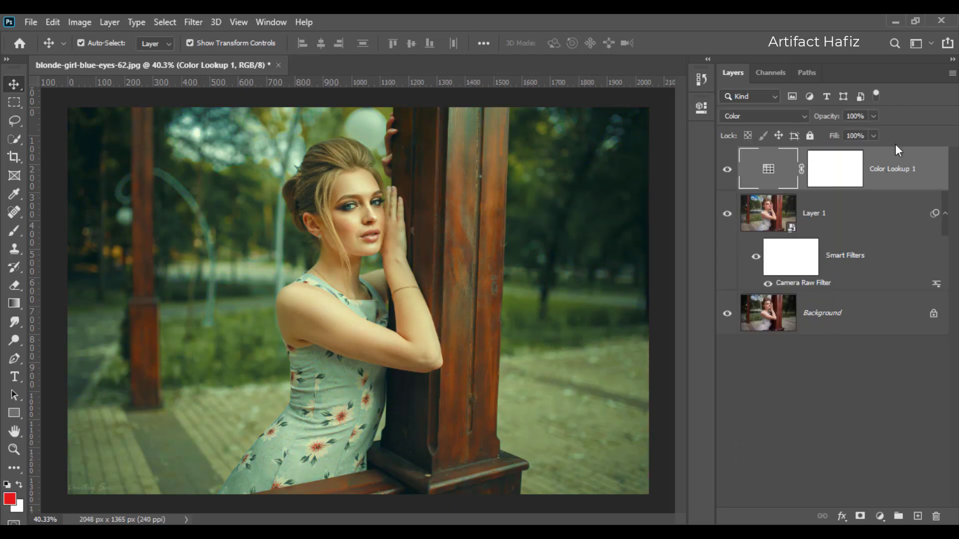
{"action": "left_click", "coordinate": [874, 115]}
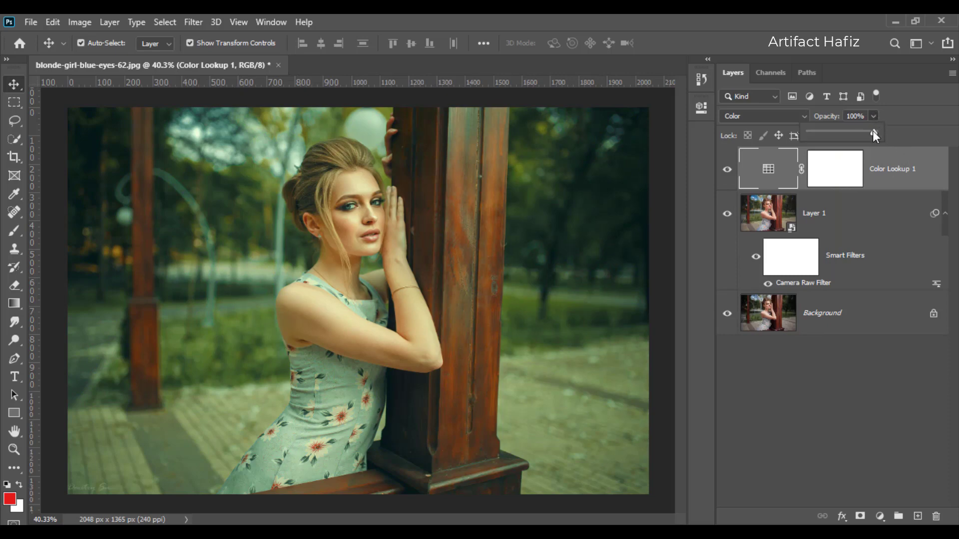
{"action": "left_click_drag", "start_coordinate": [838, 139], "coordinate": [822, 146]}
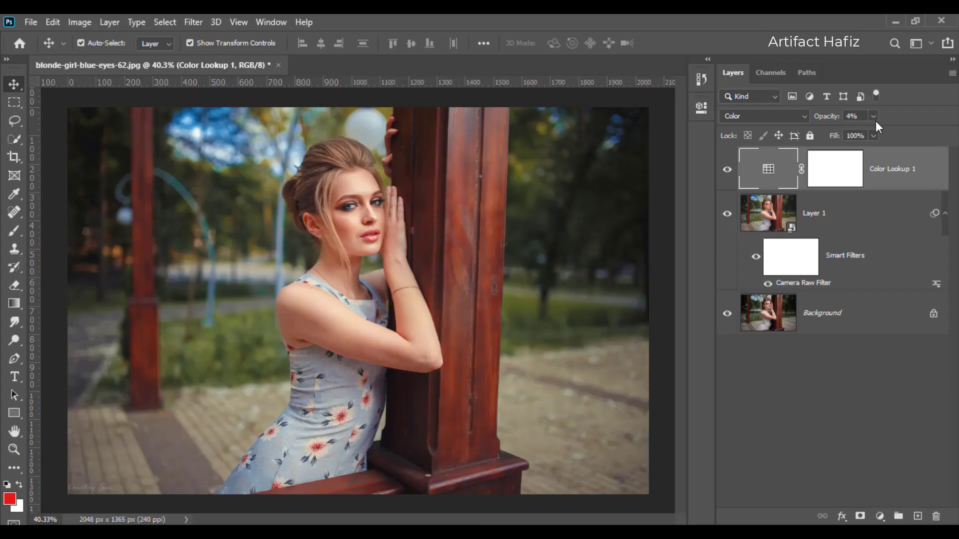
{"action": "left_click", "coordinate": [877, 118]}
- Add a Color Balance layer and shift its midtones toward cyan and yellow
{"action": "left_click", "coordinate": [883, 189]}
{"action": "left_click", "coordinate": [877, 515]}
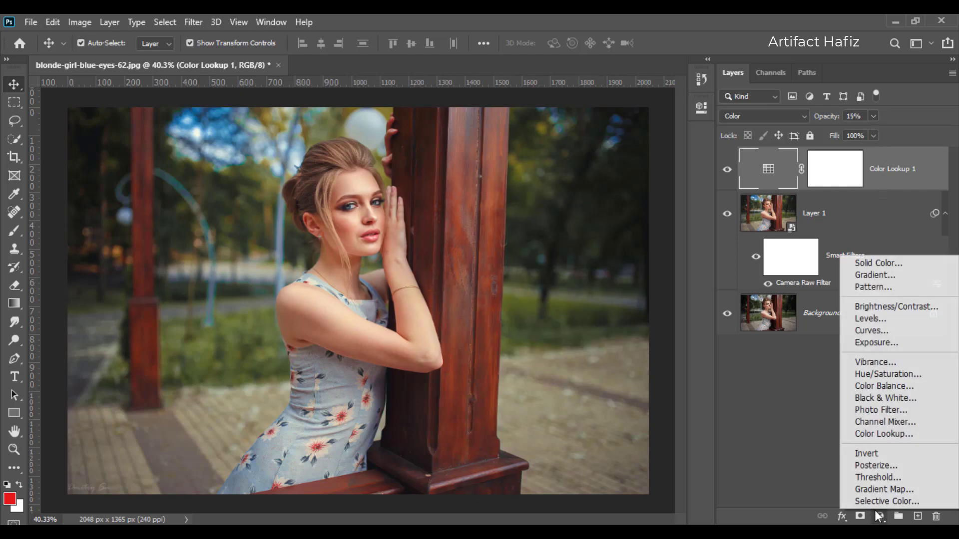
{"action": "left_click", "coordinate": [888, 384]}
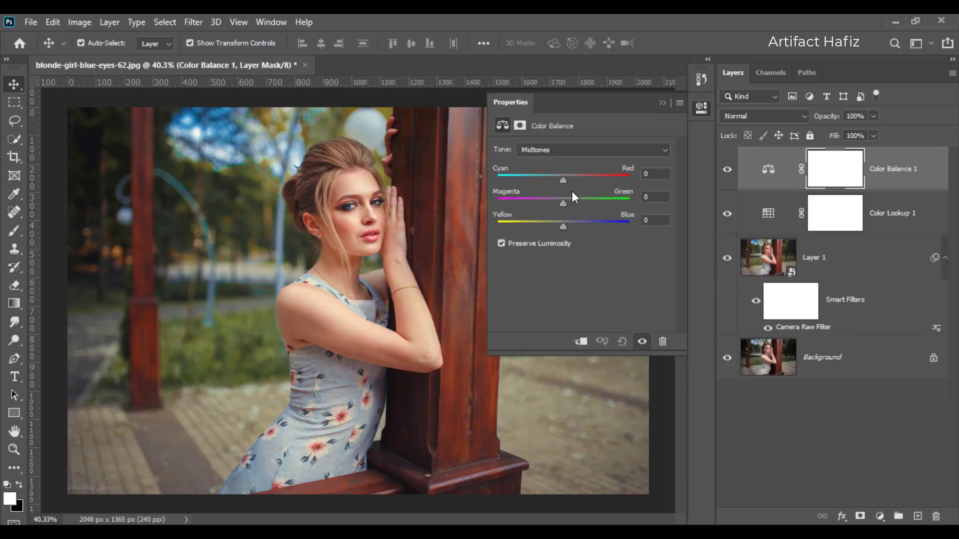
{"action": "left_click_drag", "start_coordinate": [561, 175], "coordinate": [558, 178]}
{"action": "mouse_move", "coordinate": [564, 225]}
{"action": "left_mouse_down"}
{"action": "mouse_move", "coordinate": [554, 226]}
{"action": "mouse_move", "coordinate": [568, 201]}
{"action": "mouse_move", "coordinate": [556, 203]}
{"action": "left_mouse_up"}
- Set the Color Balance shadows to -1, -3, -2
{"action": "left_click", "coordinate": [559, 150]}
{"action": "left_click_drag", "start_coordinate": [564, 179], "coordinate": [558, 179]}
{"action": "left_click_drag", "start_coordinate": [563, 230], "coordinate": [558, 228]}
{"action": "left_click_drag", "start_coordinate": [567, 204], "coordinate": [561, 205]}
- Push the Color Balance highlights +5 toward red
{"action": "left_click", "coordinate": [595, 151]}
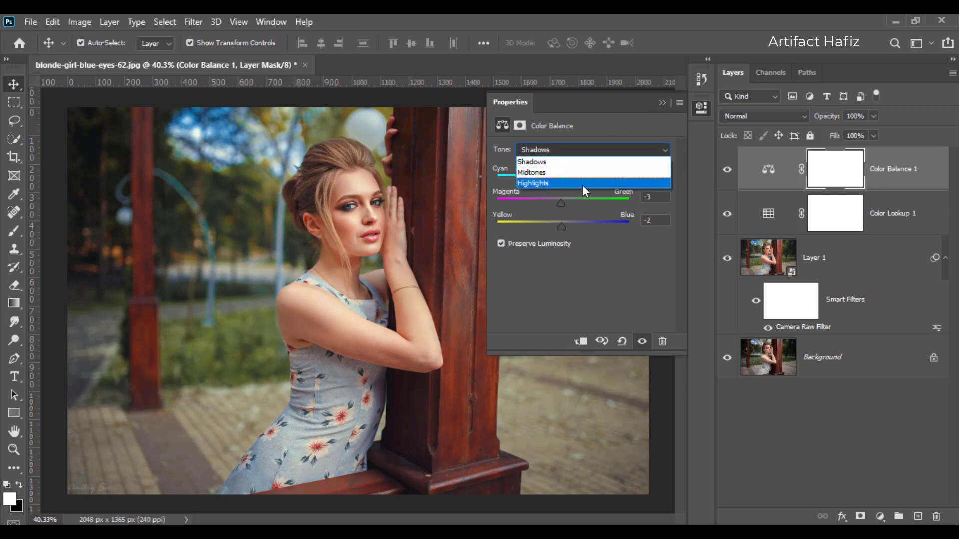
{"action": "left_click", "coordinate": [582, 184]}
{"action": "left_click_drag", "start_coordinate": [568, 183], "coordinate": [565, 183]}
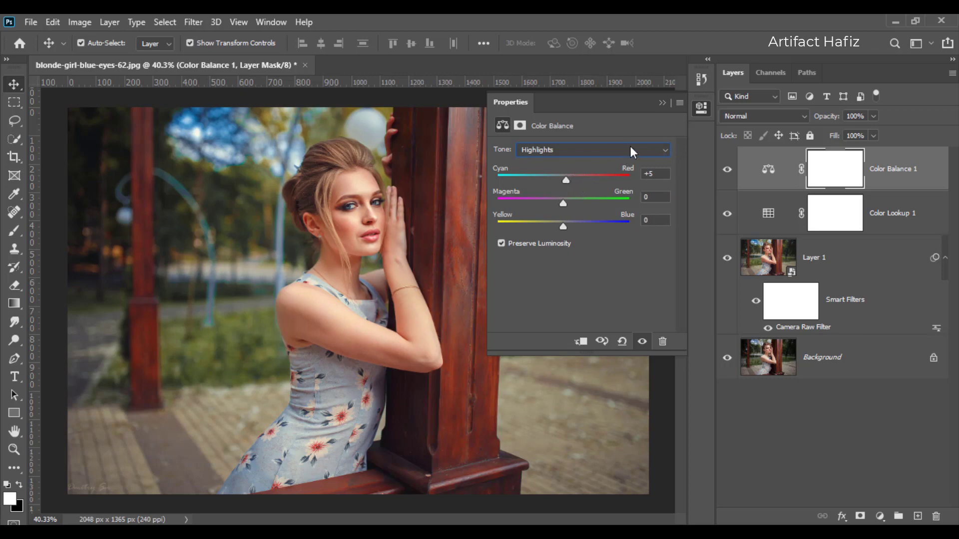
{"action": "left_click", "coordinate": [662, 103]}
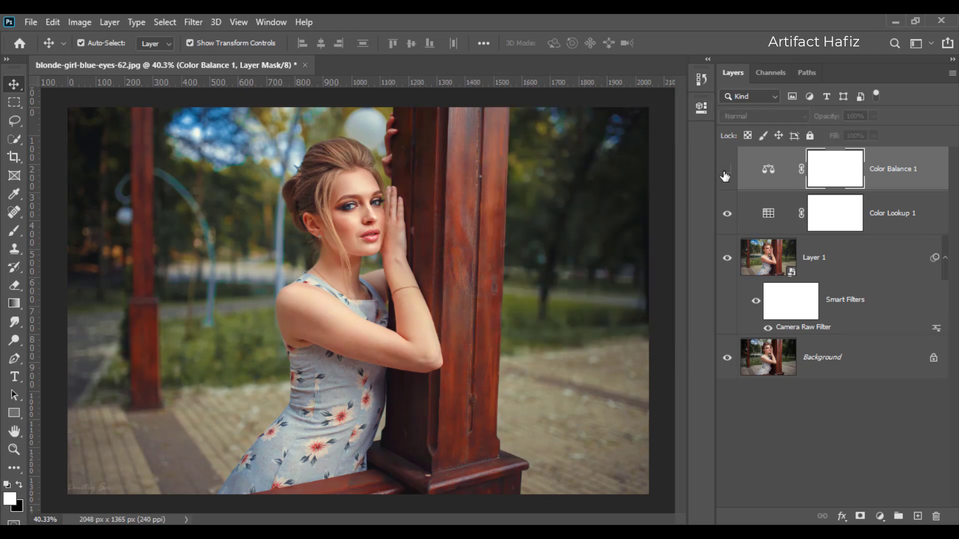
{"action": "left_click", "coordinate": [749, 180]}
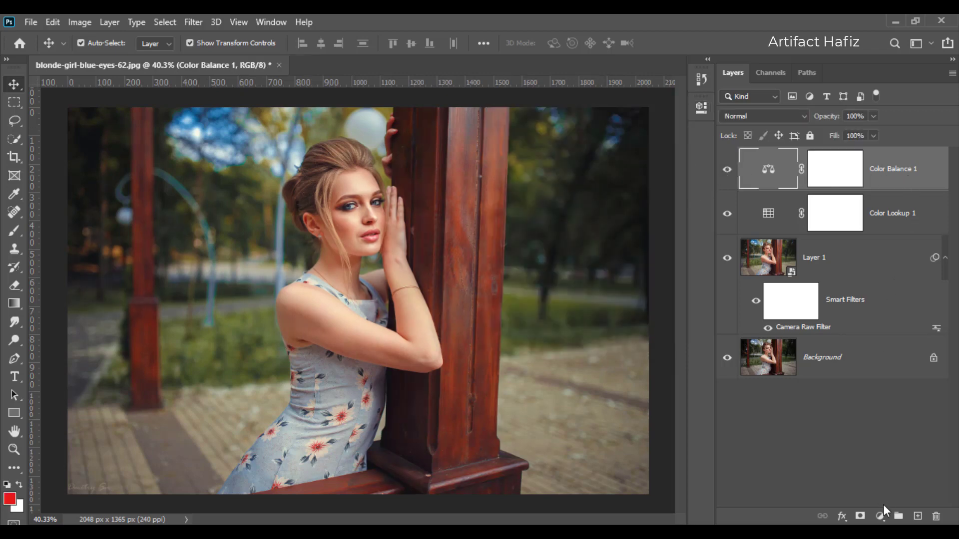
{"action": "left_click", "coordinate": [881, 514]}
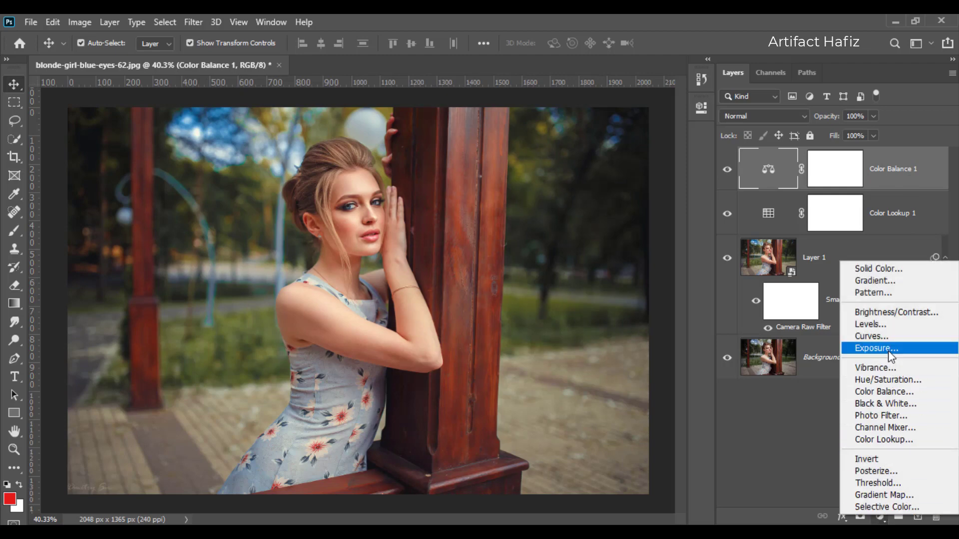
- Add a Curves layer with a gentle S-curve and a lifted black point
{"action": "left_click", "coordinate": [869, 336]}
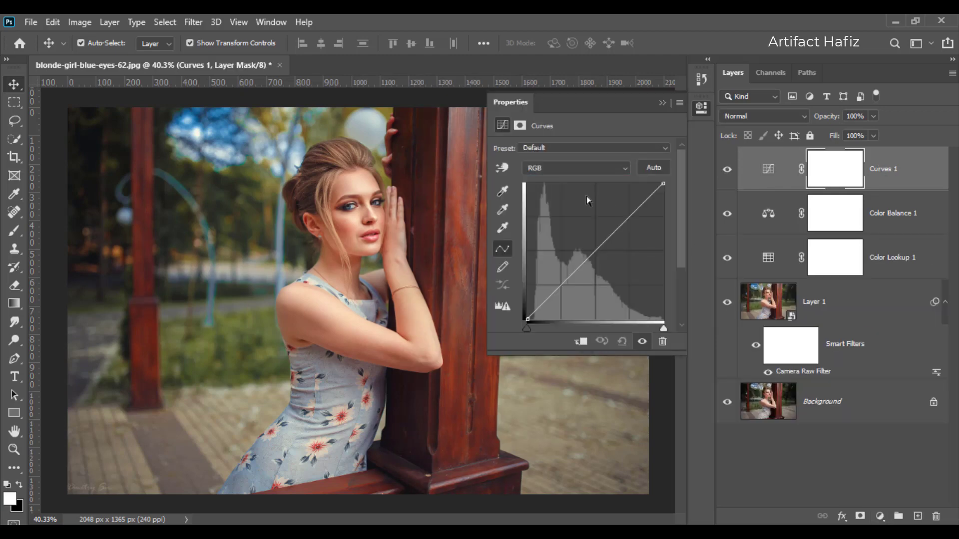
{"action": "left_click_drag", "start_coordinate": [557, 288], "coordinate": [562, 290]}
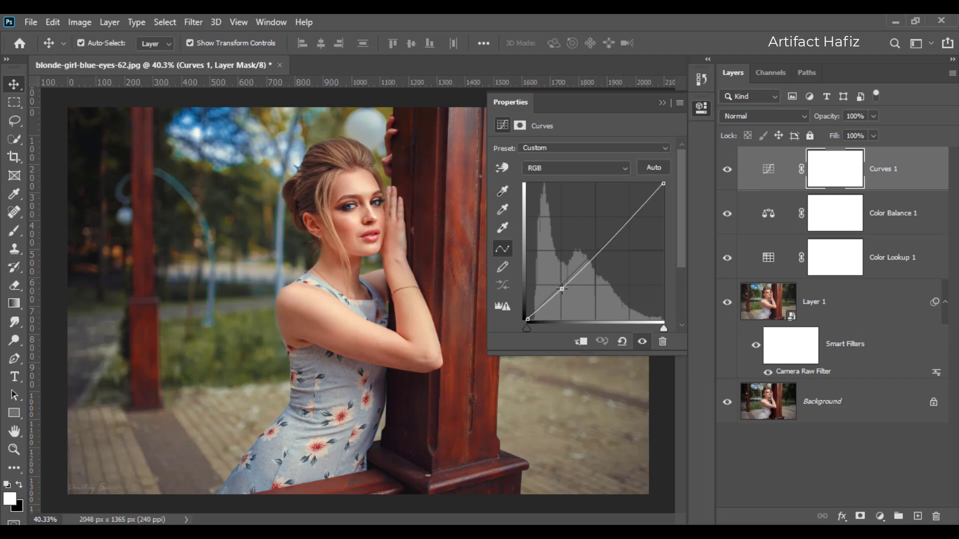
{"action": "left_click_drag", "start_coordinate": [594, 257], "coordinate": [597, 256]}
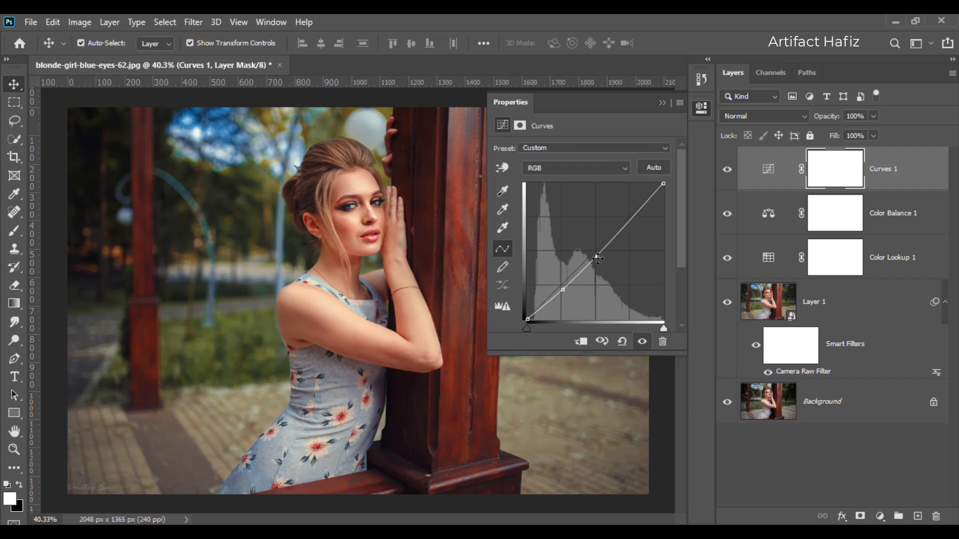
{"action": "left_click_drag", "start_coordinate": [596, 255], "coordinate": [601, 252]}
{"action": "left_click_drag", "start_coordinate": [522, 316], "coordinate": [519, 313]}
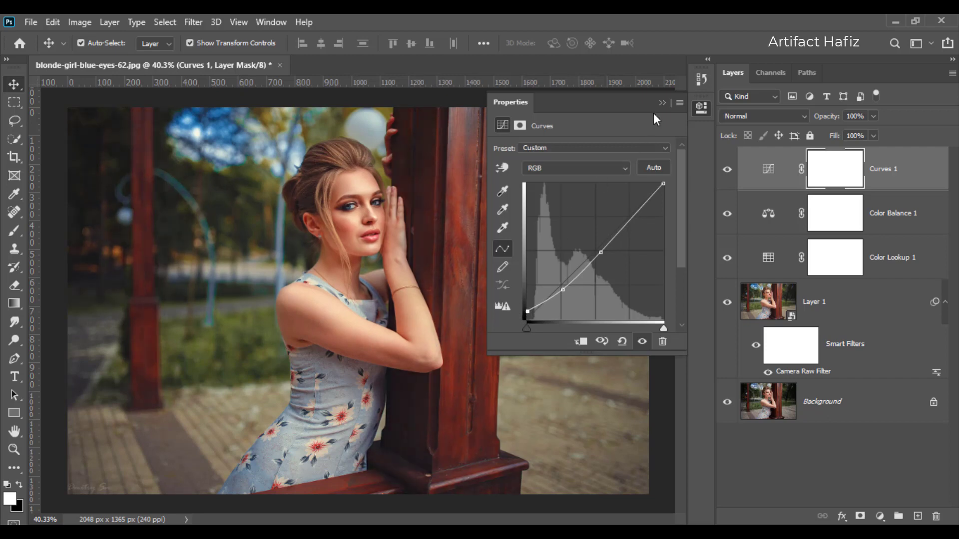
- Lower the Curves 1 layer's opacity to 20%
{"action": "left_click", "coordinate": [662, 103]}
{"action": "left_click", "coordinate": [727, 169]}
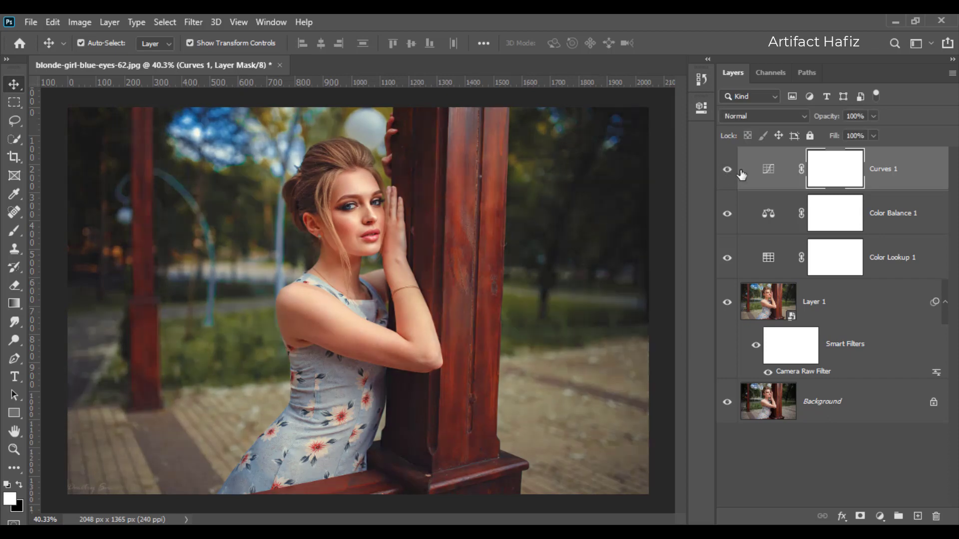
{"action": "left_click", "coordinate": [768, 169]}
{"action": "left_click", "coordinate": [873, 115]}
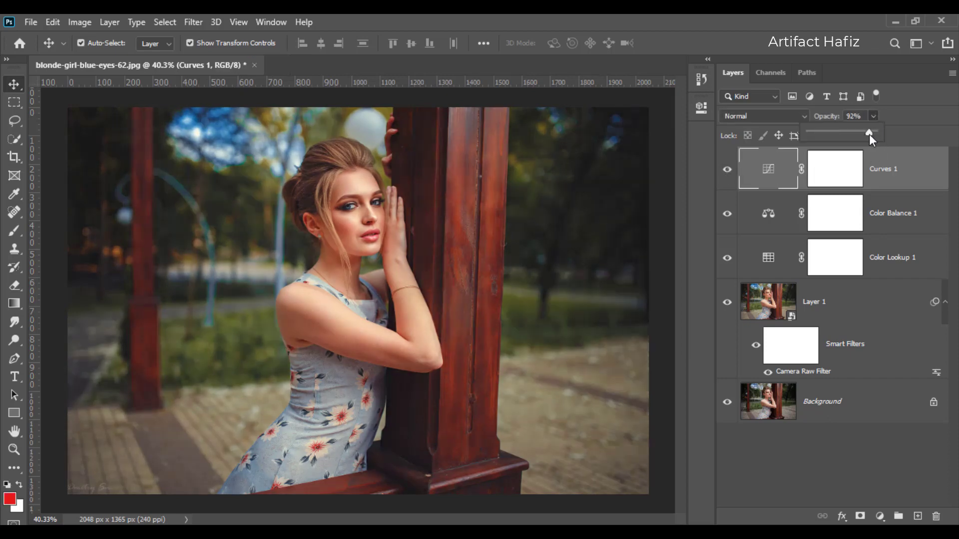
{"action": "left_click_drag", "start_coordinate": [825, 133], "coordinate": [822, 134]}
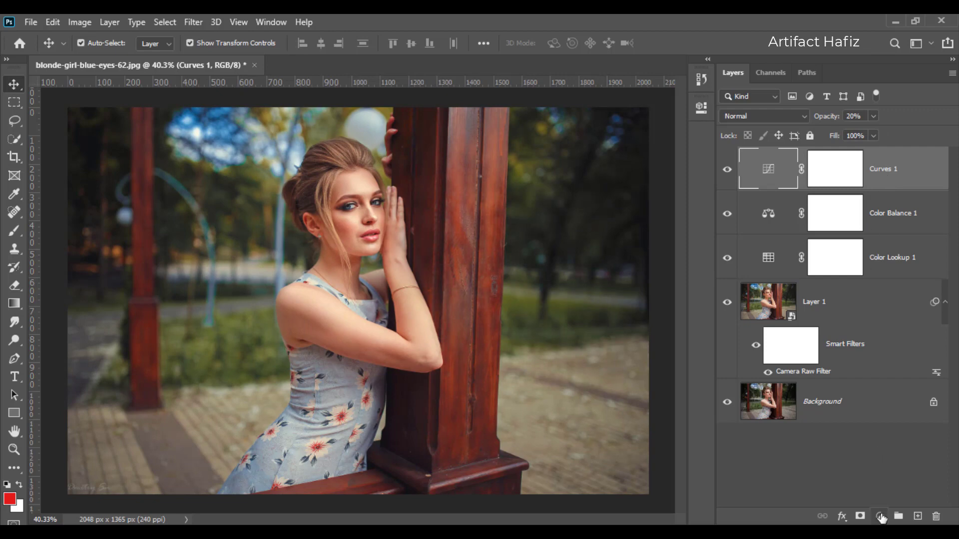
{"action": "left_click", "coordinate": [881, 516]}
- Add a Levels layer with input levels 7, 1.00 and 253
{"action": "left_click", "coordinate": [884, 323]}
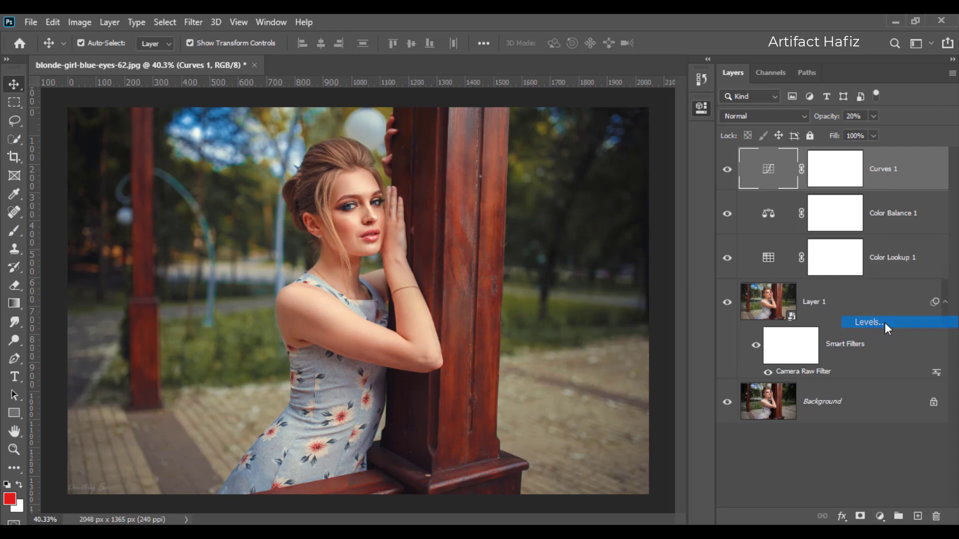
{"action": "left_click_drag", "start_coordinate": [516, 253], "coordinate": [520, 254]}
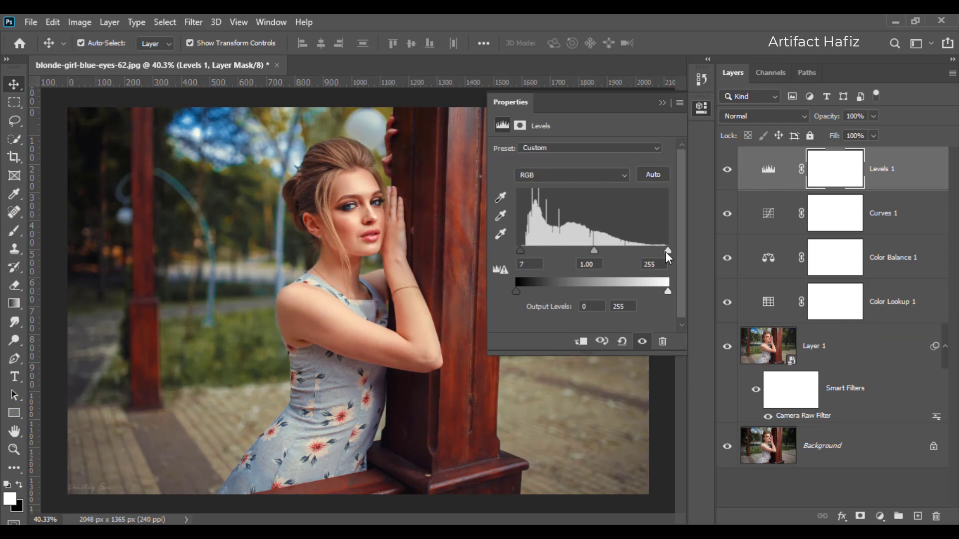
{"action": "left_click_drag", "start_coordinate": [662, 253], "coordinate": [667, 252]}
{"action": "left_click", "coordinate": [701, 107]}
{"action": "left_click", "coordinate": [896, 174]}
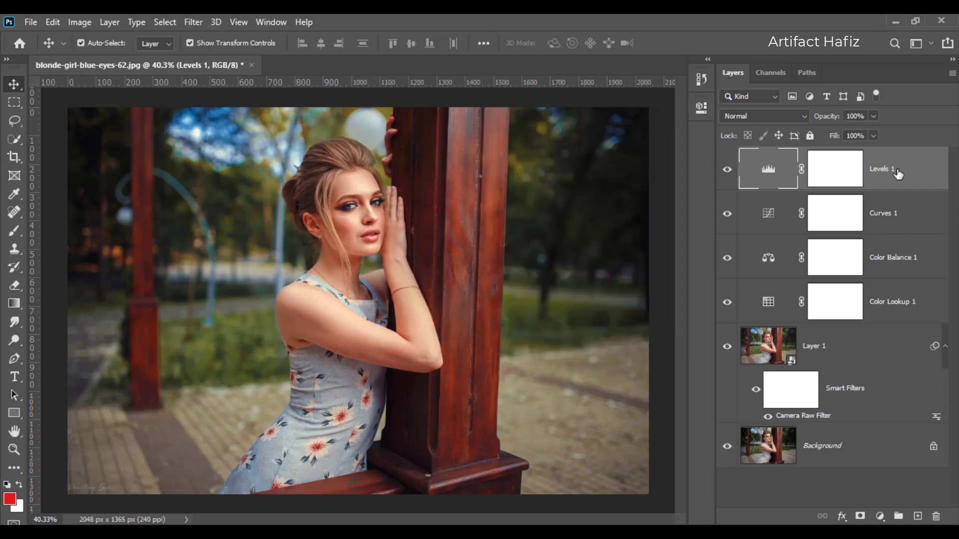
- Add a Vibrance layer with Vibrance lowered to -7
{"action": "left_click", "coordinate": [880, 515]}
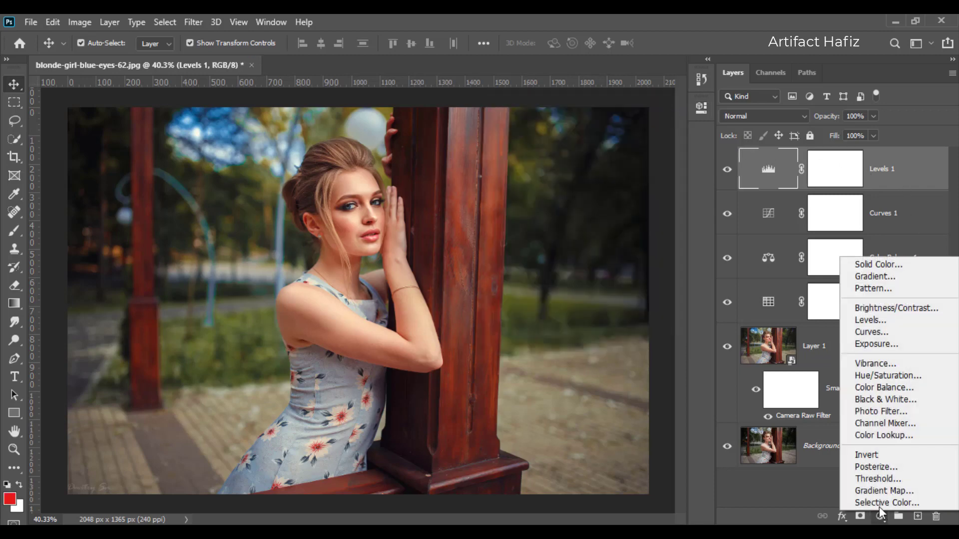
{"action": "left_click", "coordinate": [871, 364]}
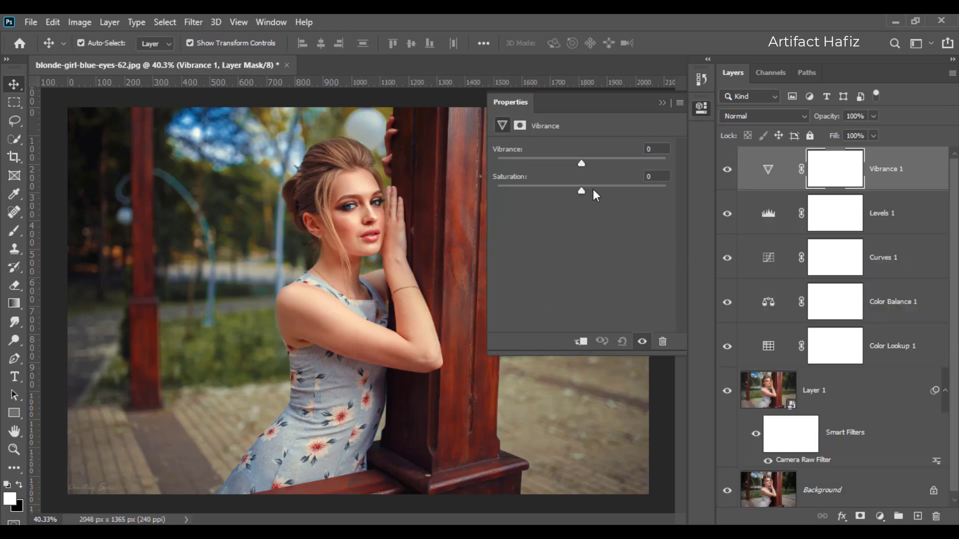
{"action": "left_click", "coordinate": [578, 164]}
{"action": "left_click_drag", "start_coordinate": [573, 163], "coordinate": [575, 163]}
{"action": "left_click", "coordinate": [664, 102]}
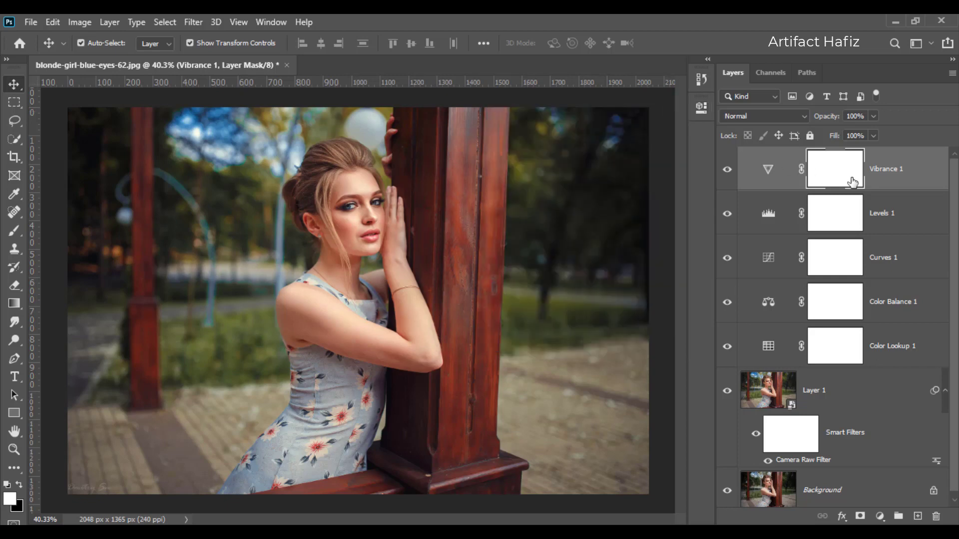
{"action": "left_click", "coordinate": [895, 173]}
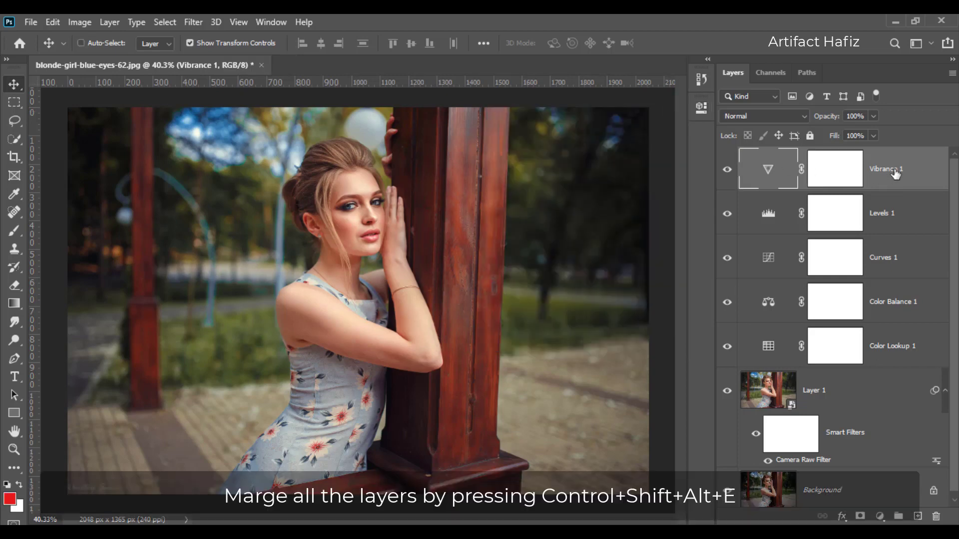
- Stamp visible layers into Layer 2, convert it to a smart object, and open Camera Raw
{"action": "key", "text": "ctrl+shift+alt+e"}
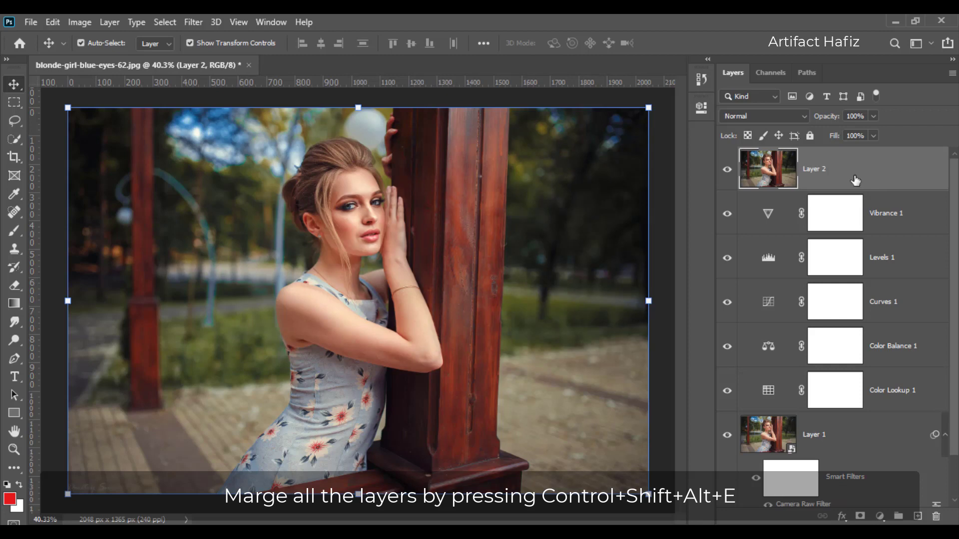
{"action": "left_click", "coordinate": [200, 22]}
{"action": "left_click", "coordinate": [213, 58]}
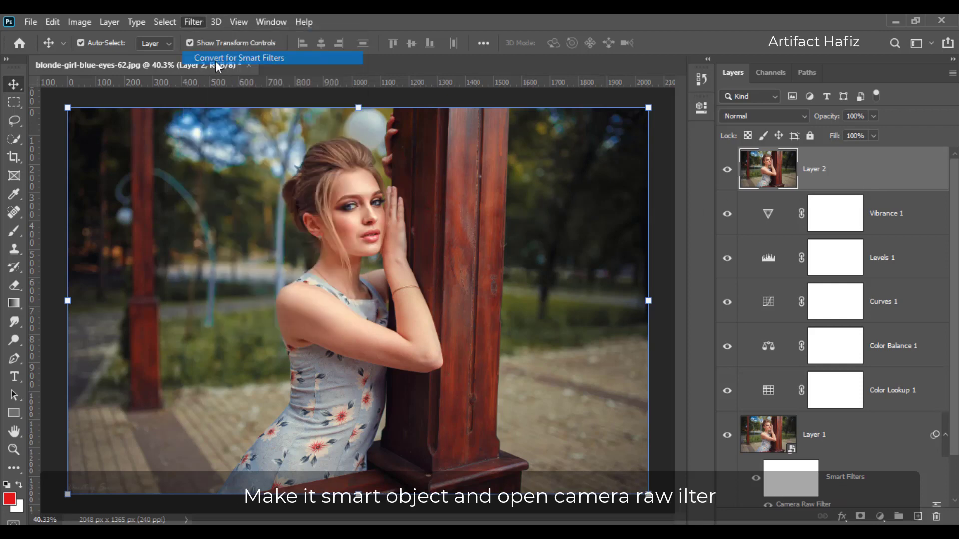
{"action": "left_click", "coordinate": [425, 214]}
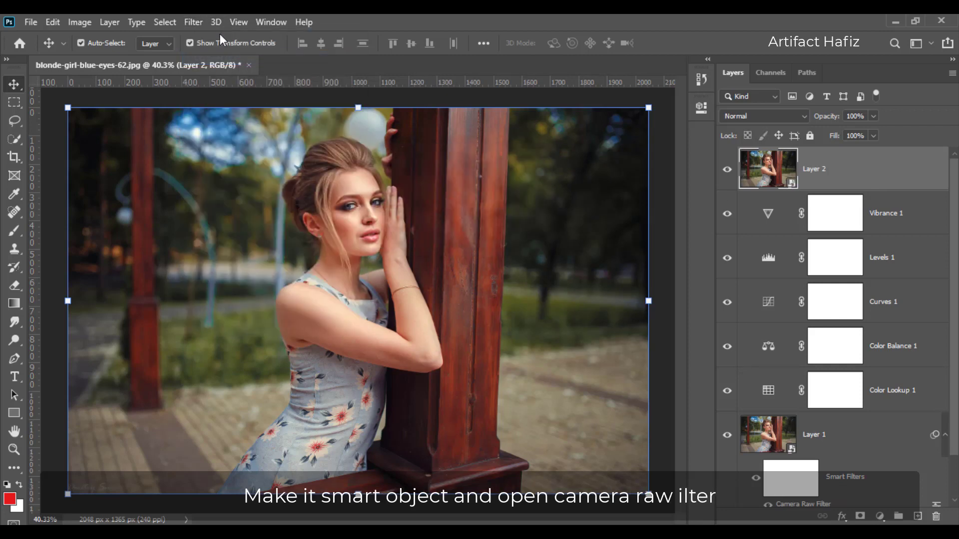
{"action": "left_click", "coordinate": [200, 22]}
{"action": "left_click", "coordinate": [226, 107]}
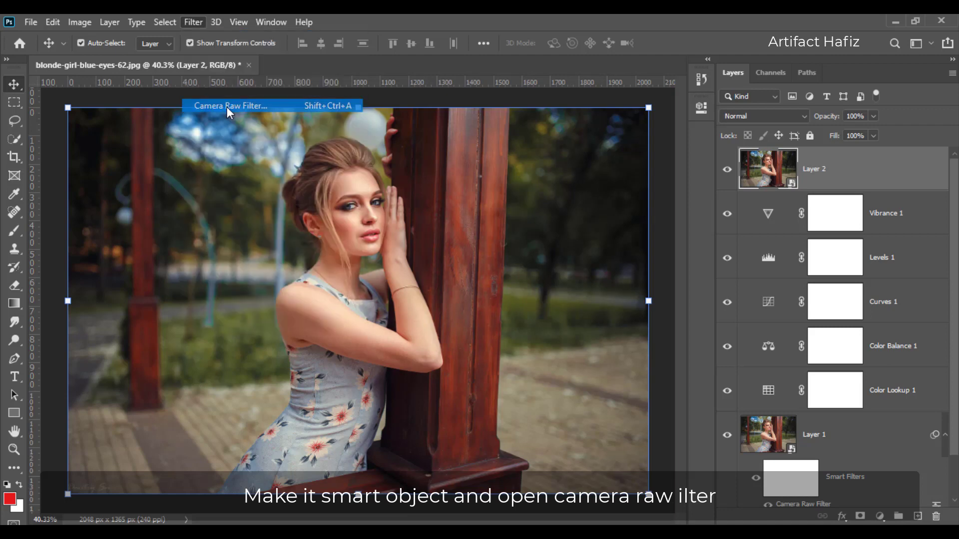
- Apply Exposure -0.45, Shadows +56, Whites +32, Blacks -6 and Clarity +25 in Camera Raw
{"action": "scroll", "coordinate": [735, 412], "scroll_direction": "down", "scroll_amount": 3}
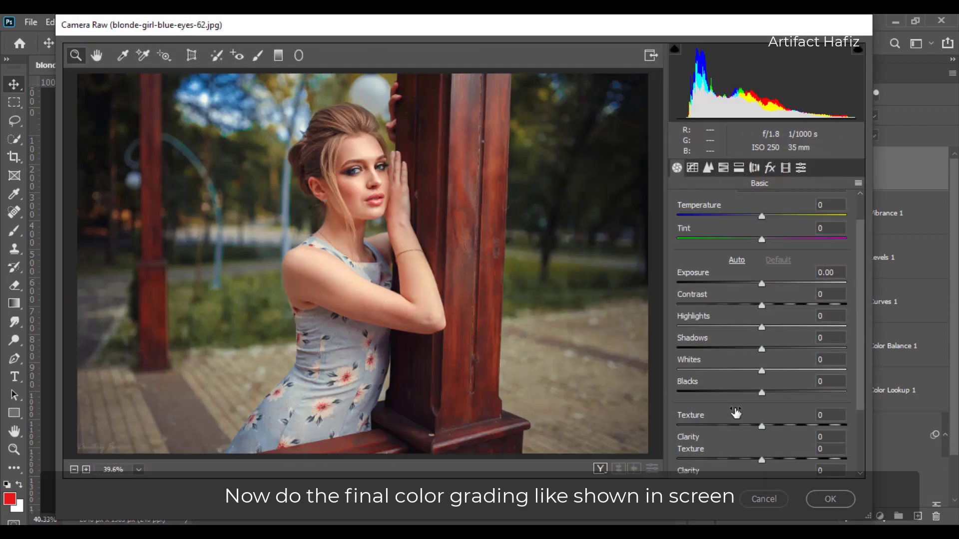
{"action": "left_click_drag", "start_coordinate": [762, 284], "coordinate": [754, 283]}
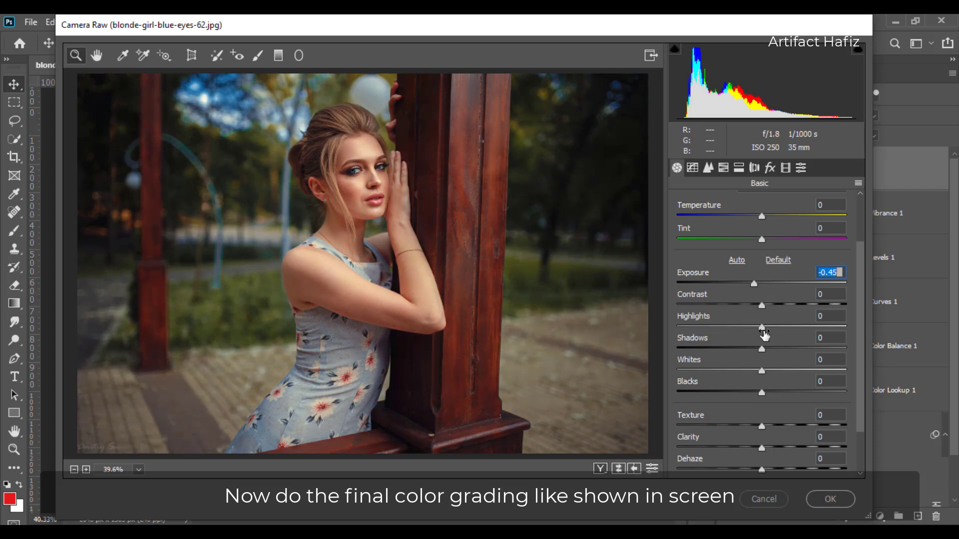
{"action": "mouse_move", "coordinate": [763, 371]}
{"action": "left_mouse_down"}
{"action": "mouse_move", "coordinate": [789, 374]}
{"action": "mouse_move", "coordinate": [808, 349]}
{"action": "left_mouse_up"}
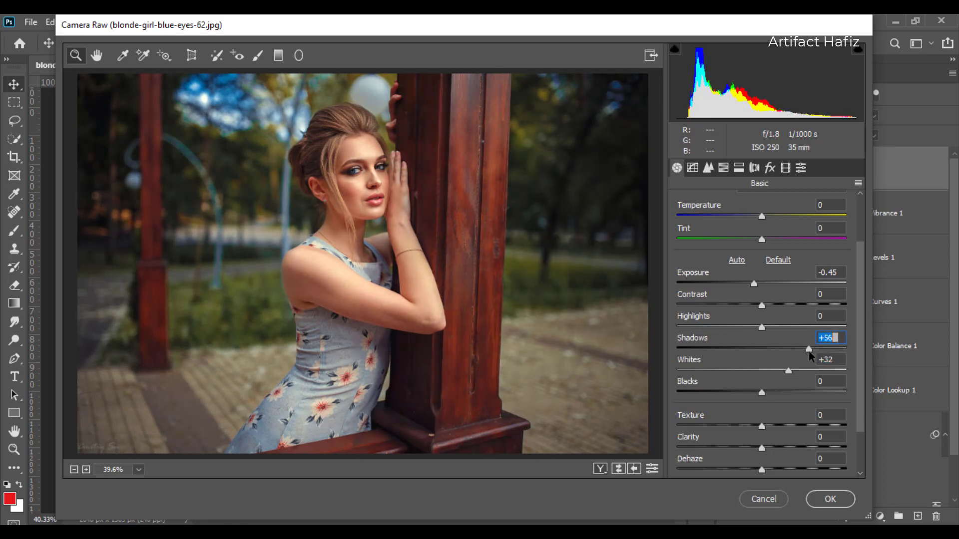
{"action": "mouse_move", "coordinate": [762, 393]}
{"action": "left_mouse_down"}
{"action": "mouse_move", "coordinate": [739, 393]}
{"action": "mouse_move", "coordinate": [758, 397]}
{"action": "left_mouse_up"}
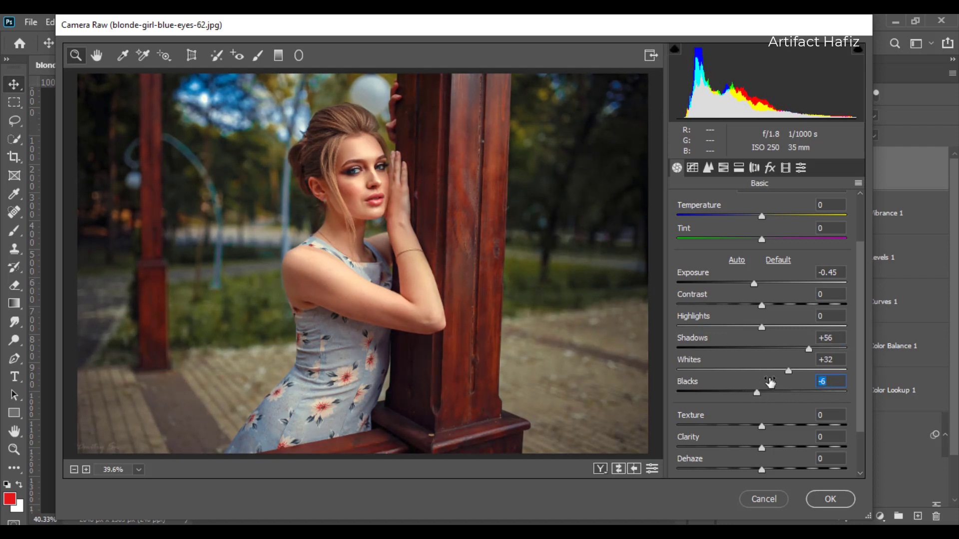
{"action": "scroll", "coordinate": [859, 360], "scroll_direction": "down", "scroll_amount": 3}
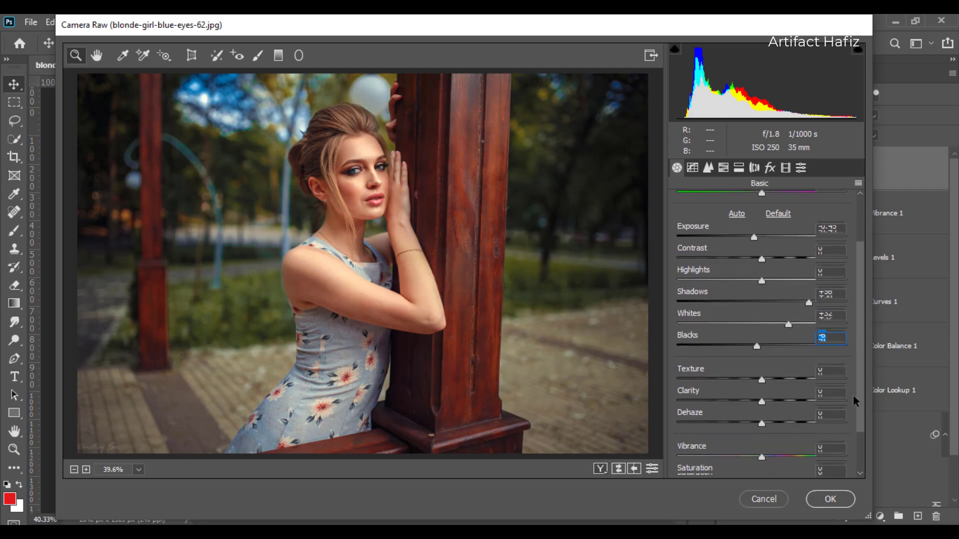
{"action": "left_click_drag", "start_coordinate": [761, 390], "coordinate": [782, 390]}
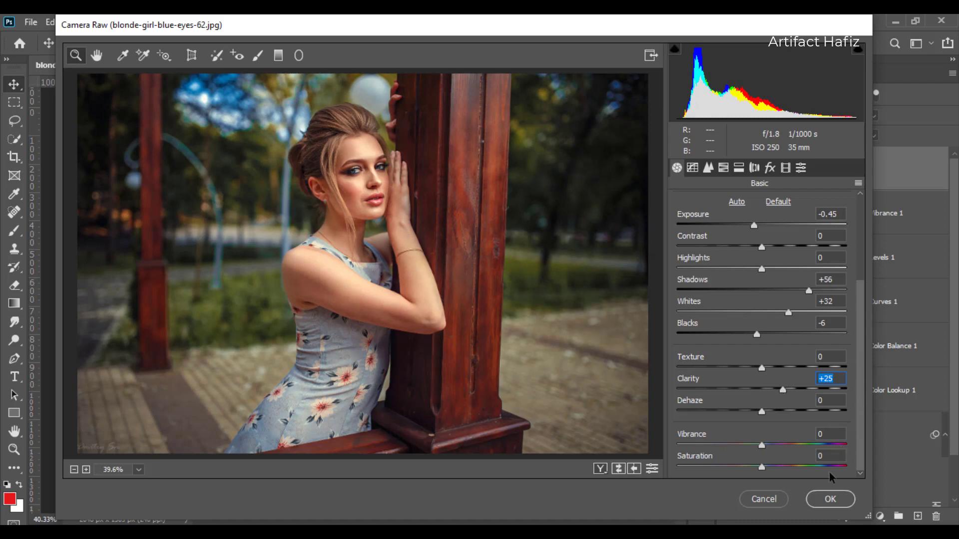
{"action": "left_click", "coordinate": [829, 498]}
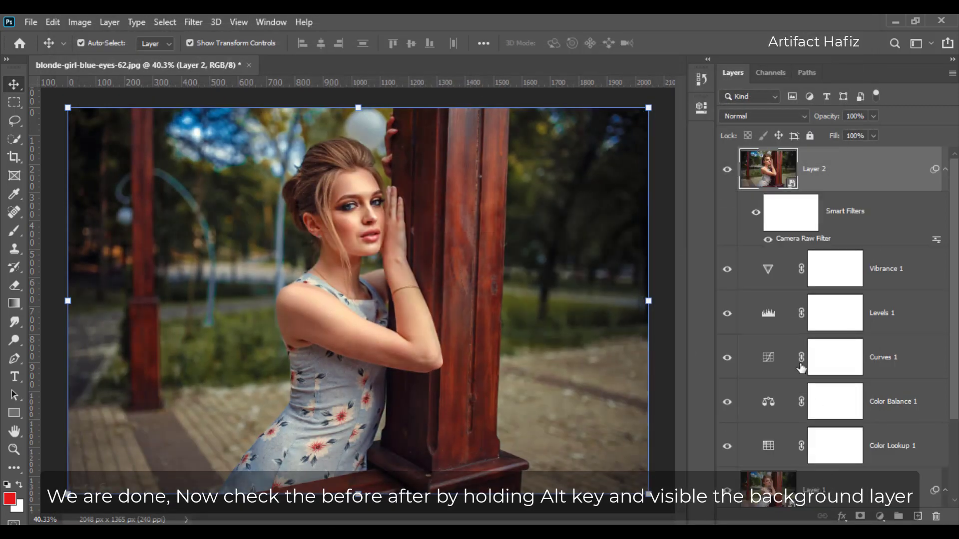
{"action": "scroll", "coordinate": [813, 358], "scroll_direction": "down", "scroll_amount": 2}
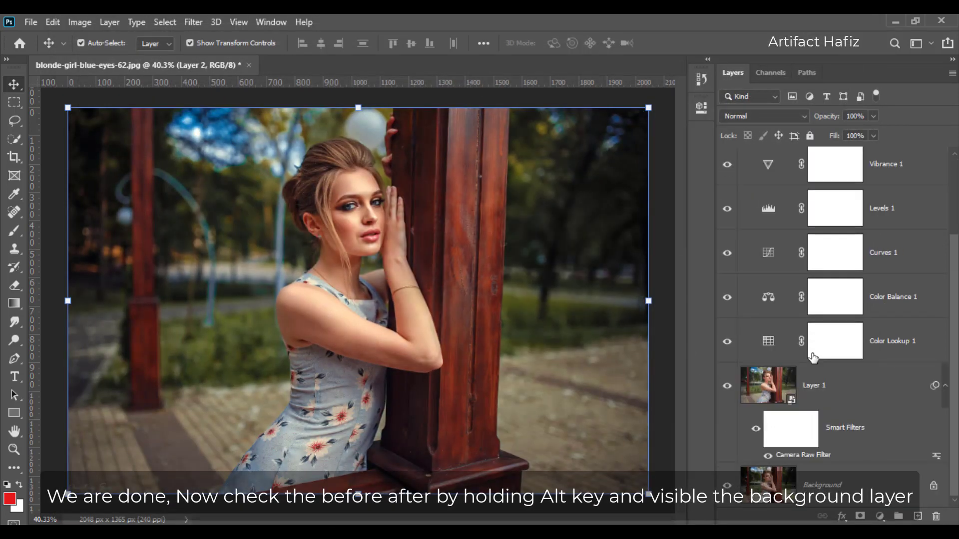
{"action": "left_click", "coordinate": [727, 487], "text": "alt"}
{"action": "left_click", "coordinate": [727, 487], "text": "alt"}
{"action": "left_click", "coordinate": [727, 487], "text": "alt"}
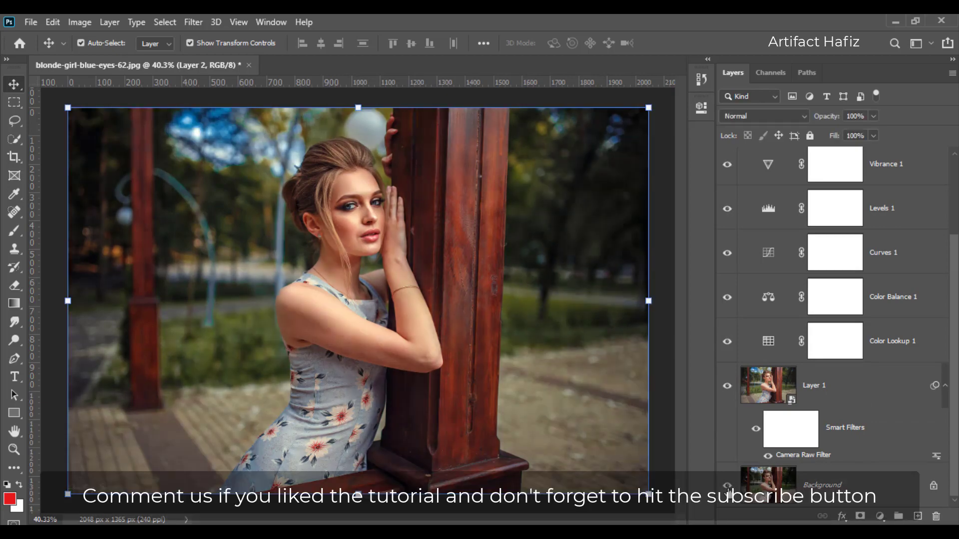